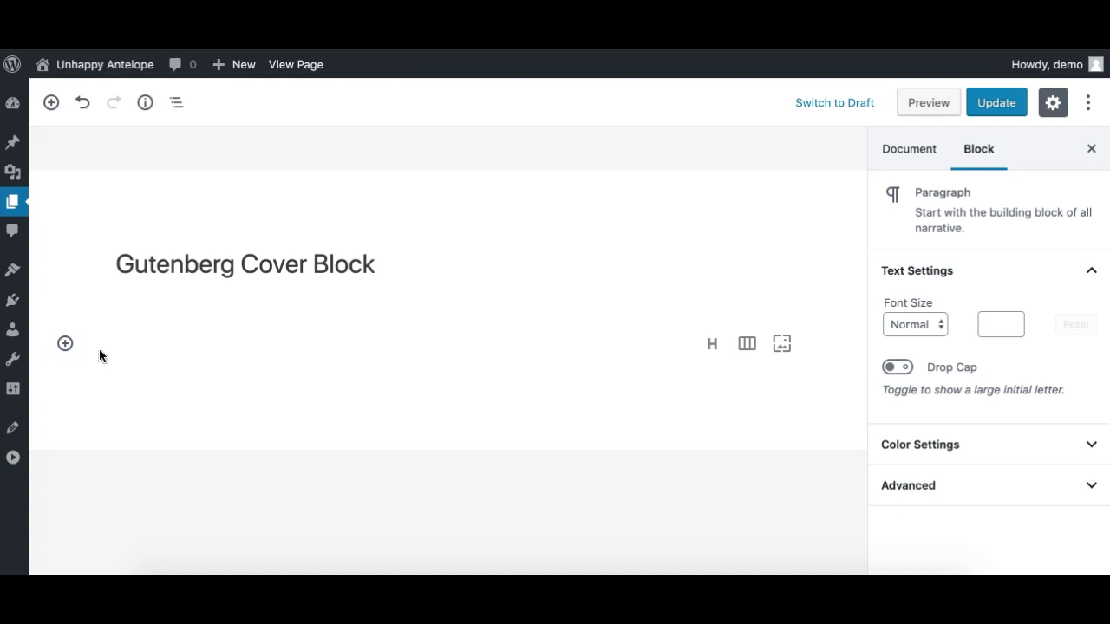
Step: Insert an empty Cover block from the block library directly below the title
click(51, 102)
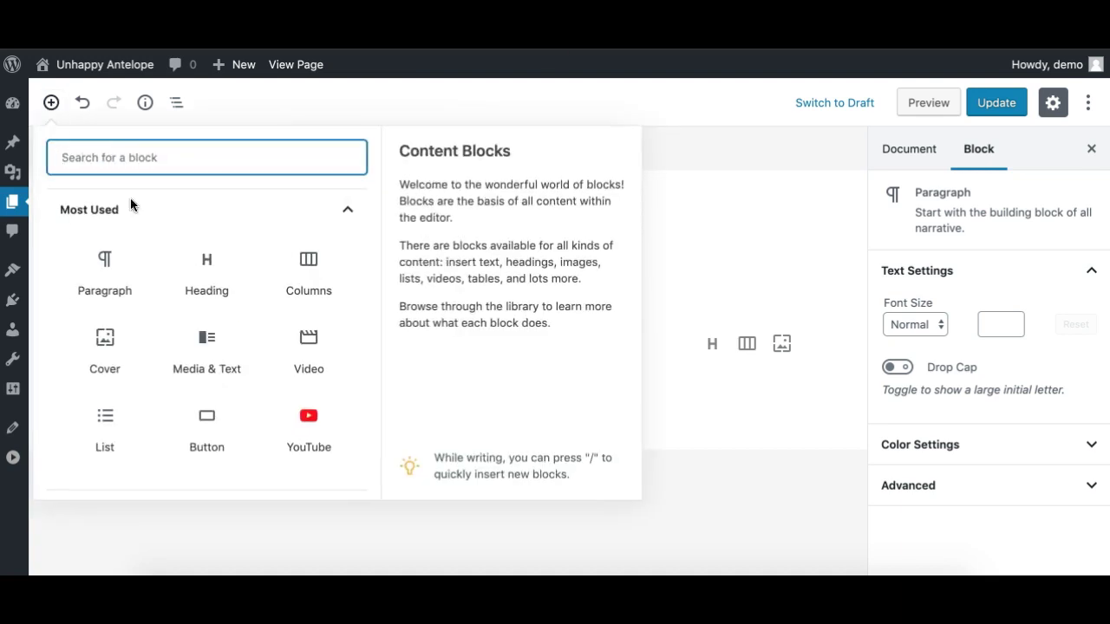
click(91, 372)
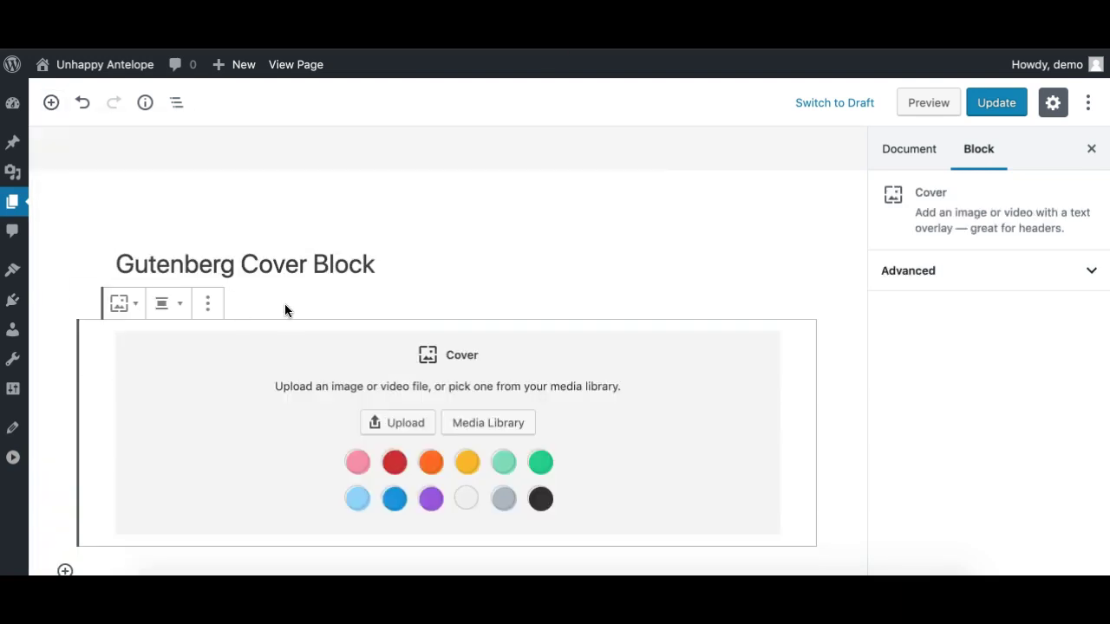
scroll(288, 429, down, 2)
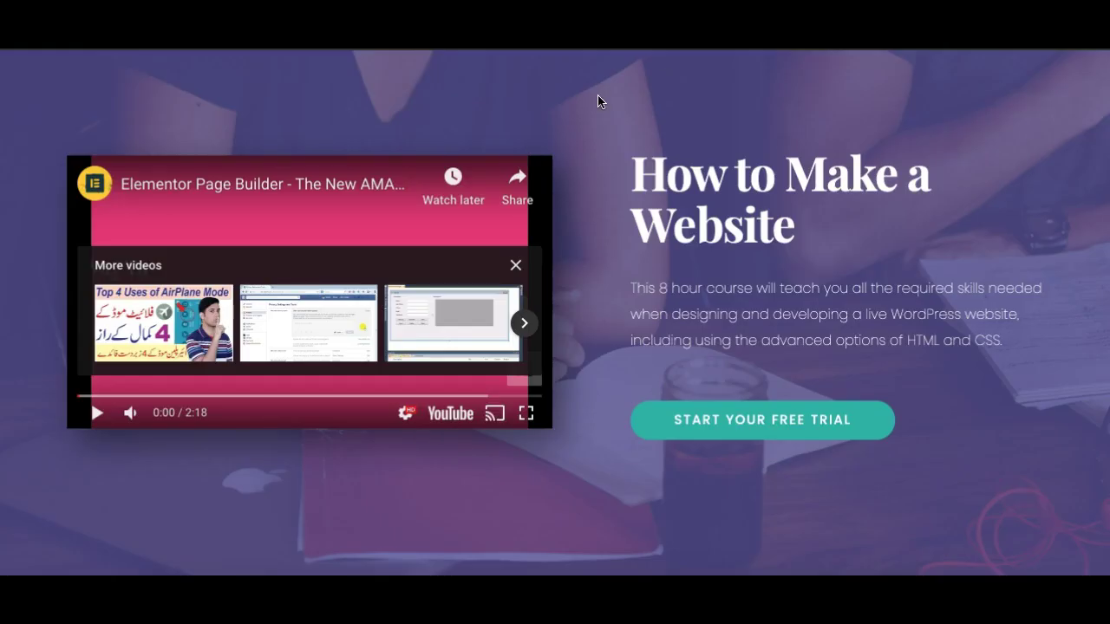
scroll(598, 102, up, 1)
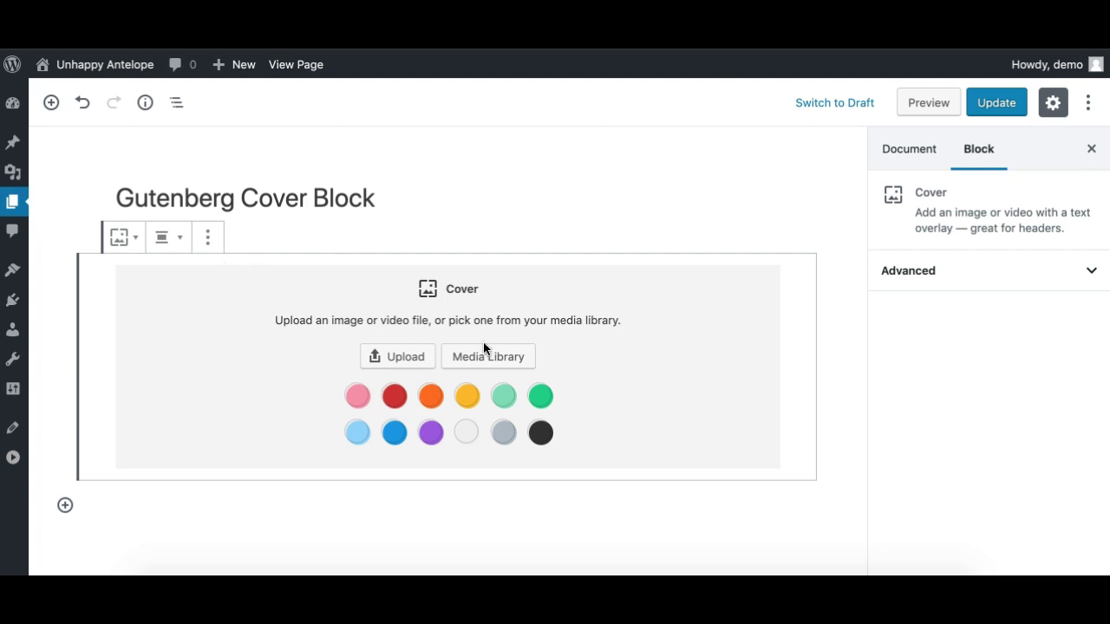
Step: Set the Media Library photo of three people with laptops as the cover background
click(490, 357)
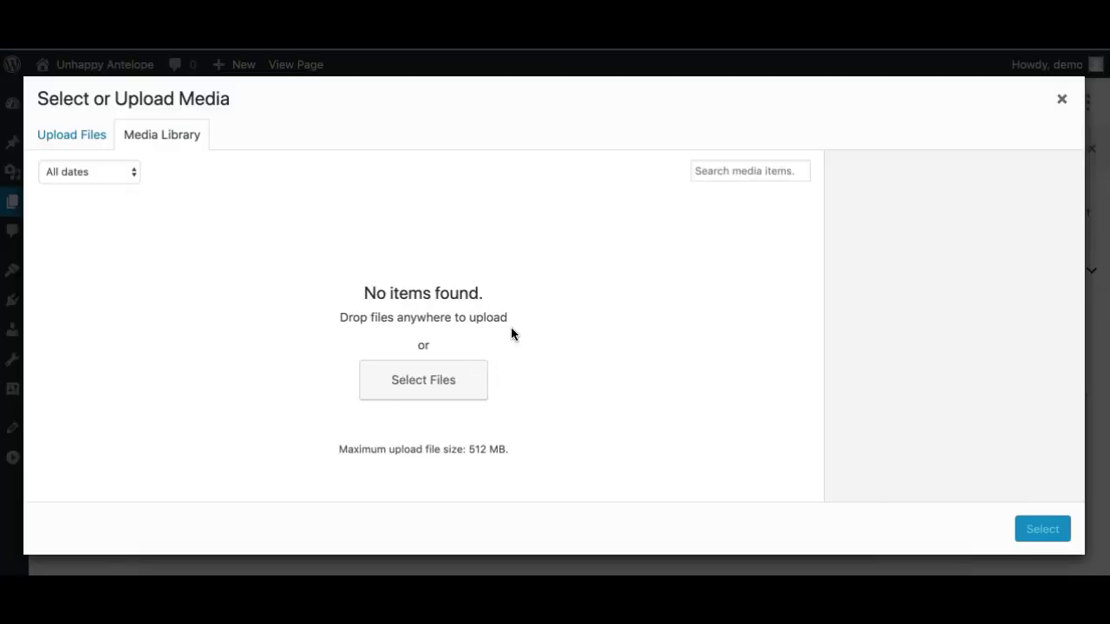
click(115, 244)
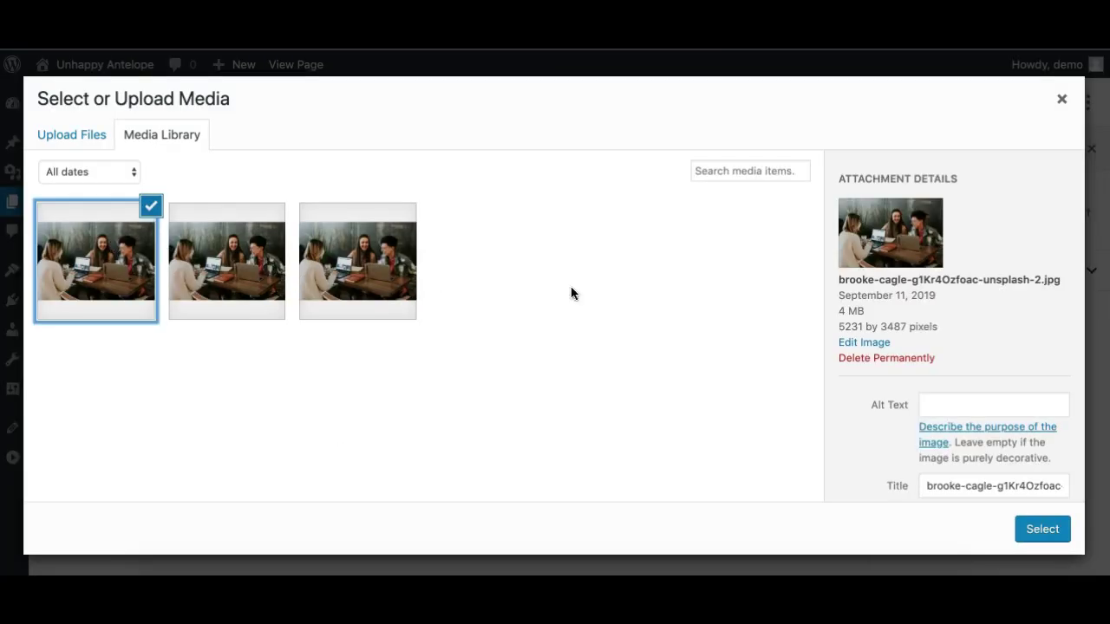
click(1040, 530)
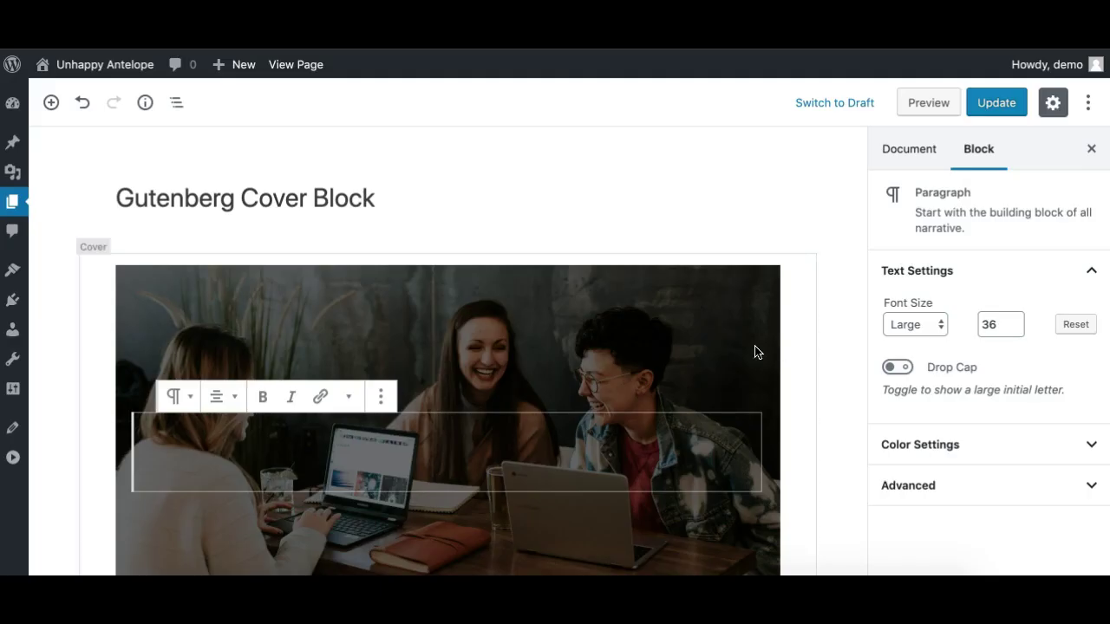
Step: Turn the cover's empty paragraph into a Columns block using the / slash menu
scroll(419, 331, down, 1)
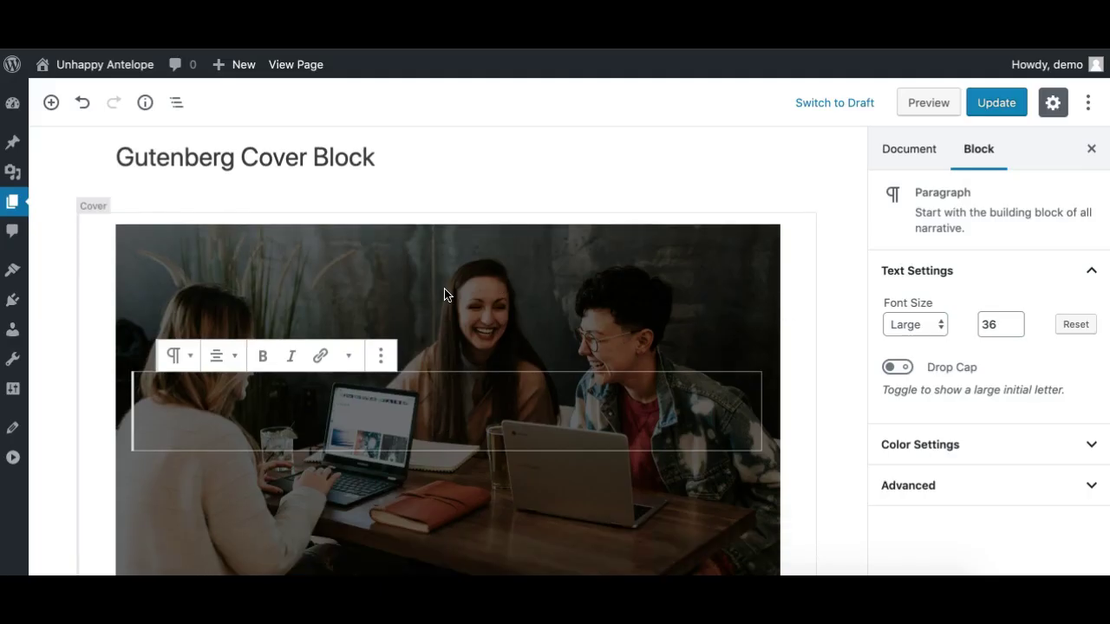
scroll(410, 316, down, 1)
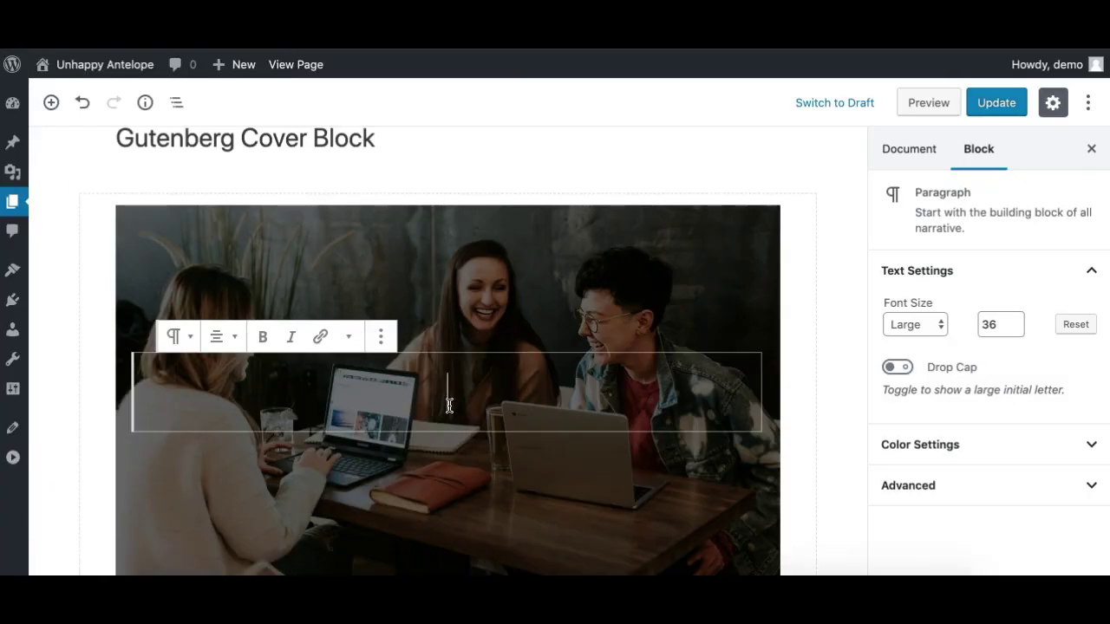
text(/)
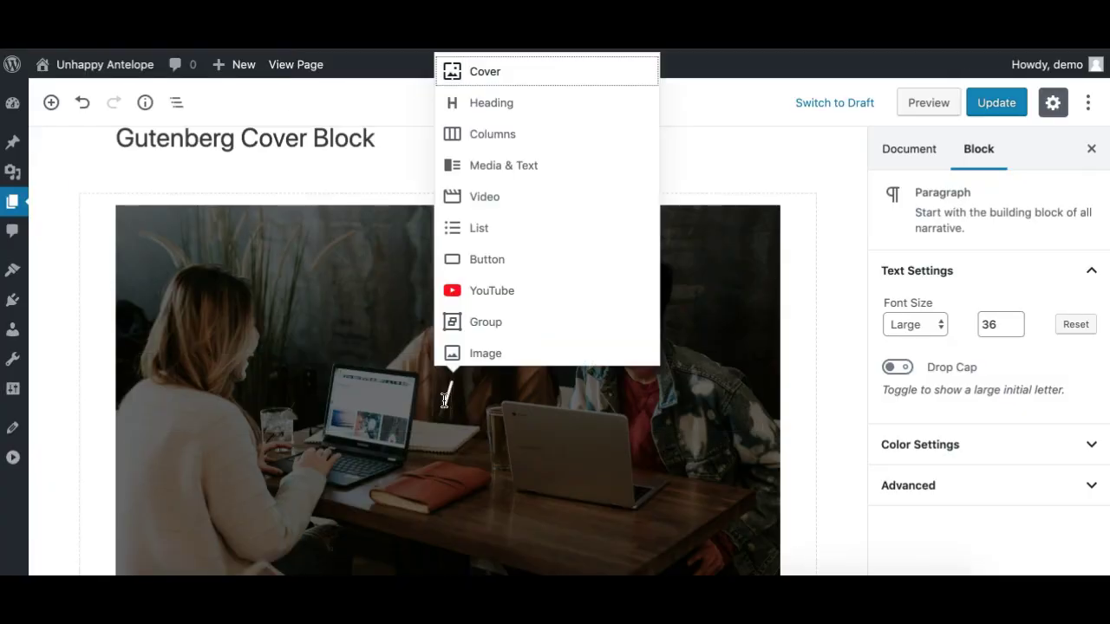
click(491, 134)
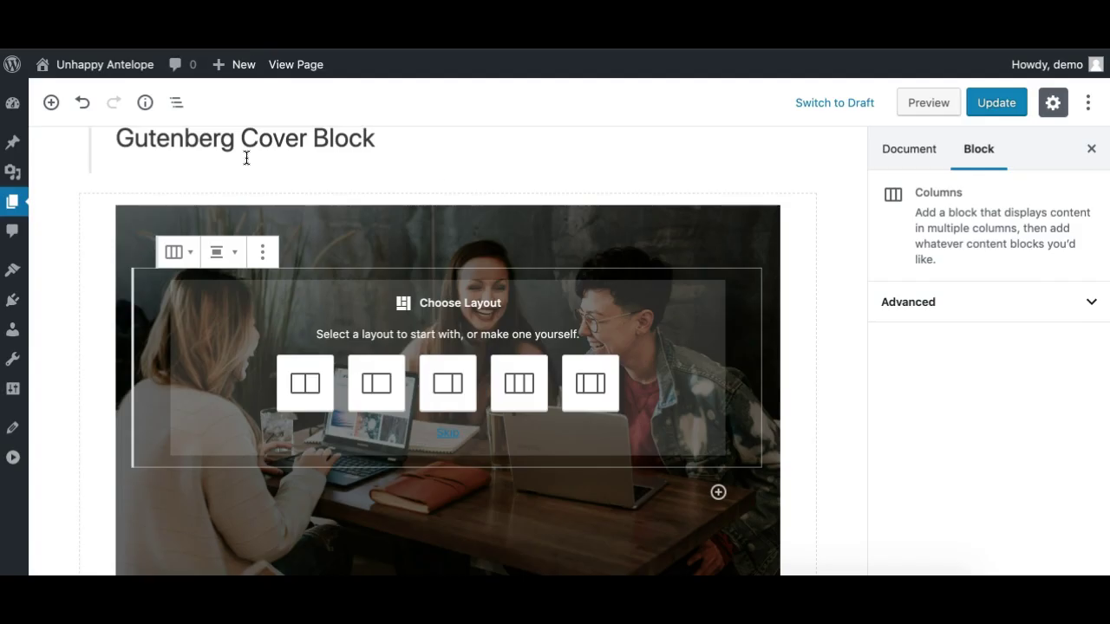
Step: Choose the 50/50 column layout and add a YouTube embed to the left column
click(312, 395)
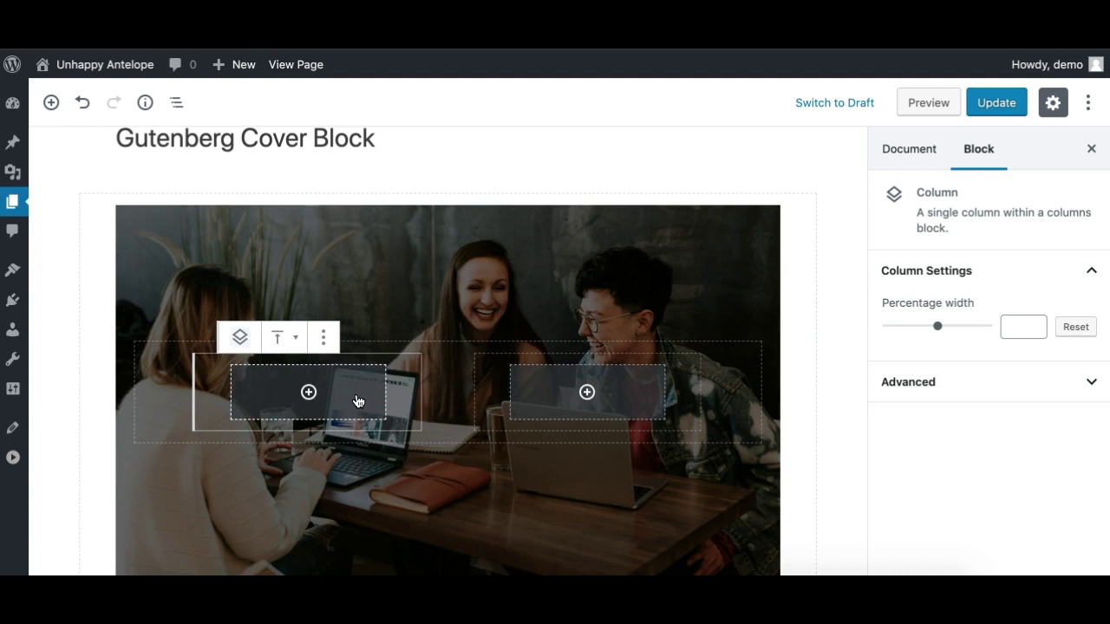
click(309, 395)
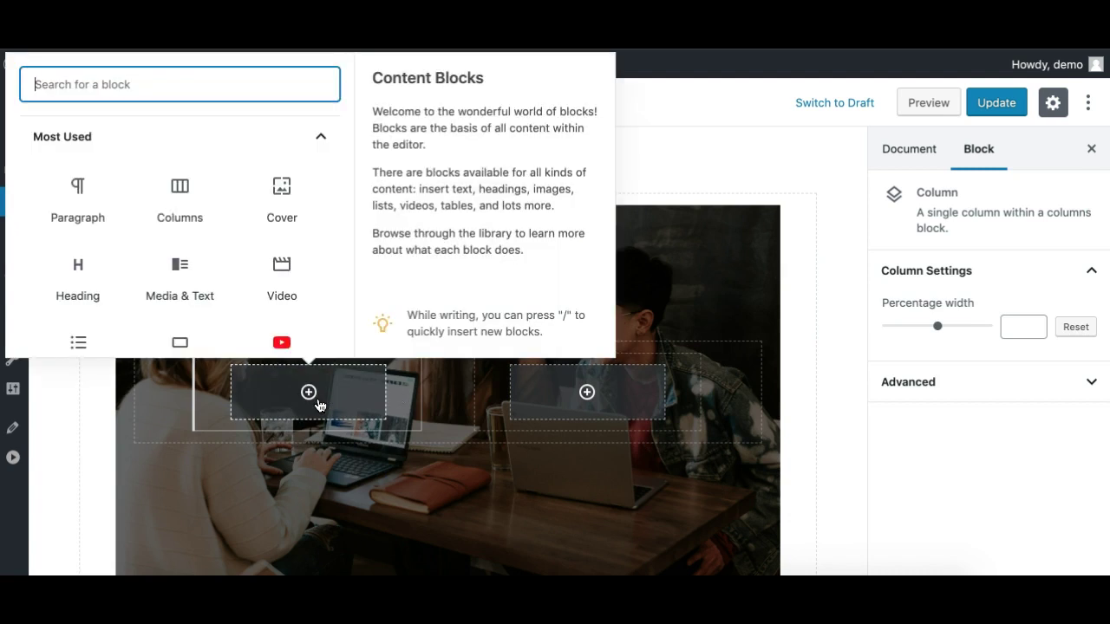
click(283, 344)
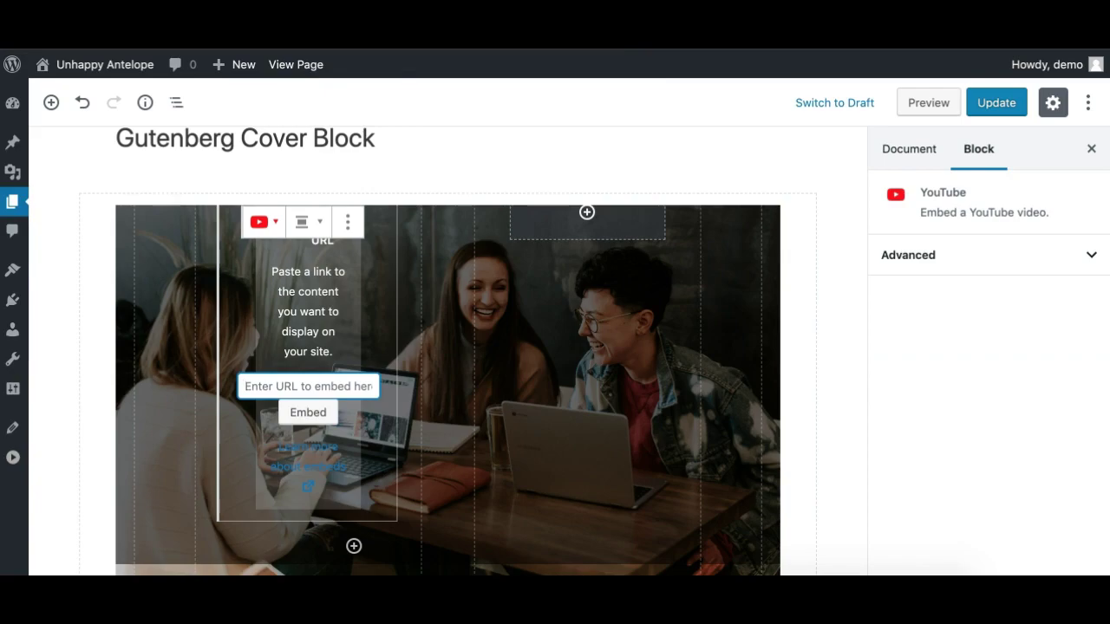
Step: Embed the Ultimate Gutenberg Block Library video by pasting its YouTube link
key(ctrl+Tab)
click(507, 129)
key(ctrl+v)
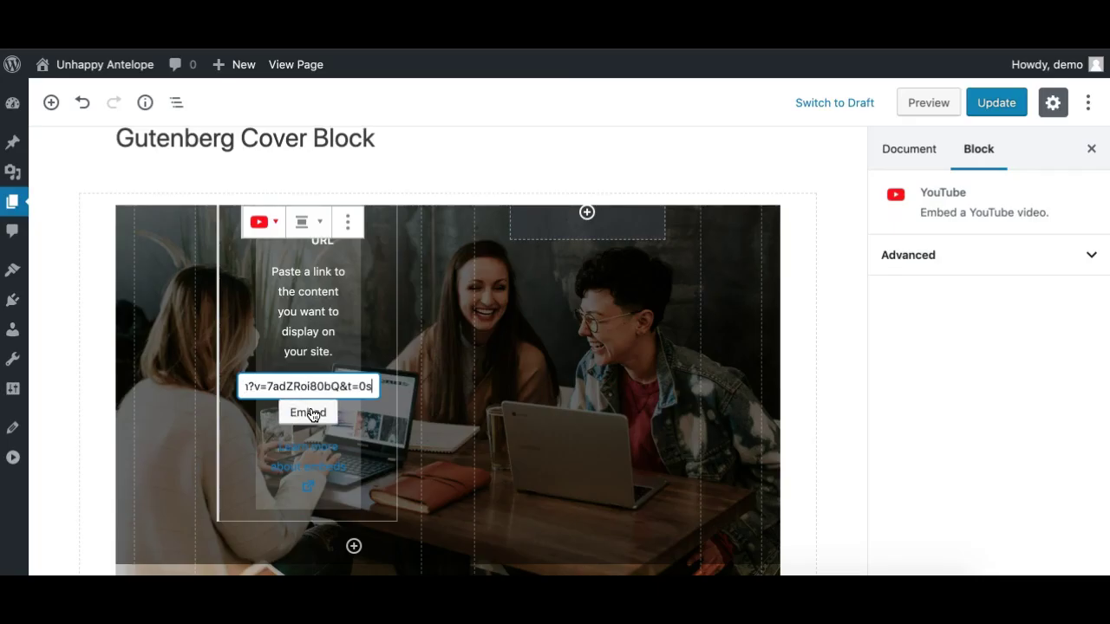
click(329, 411)
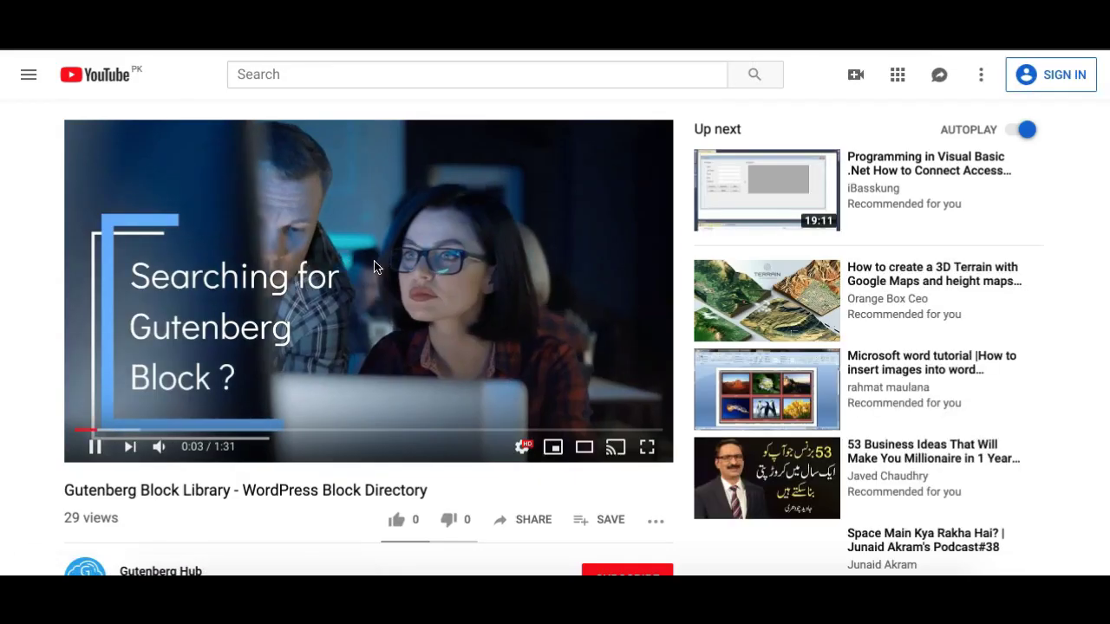
key(space)
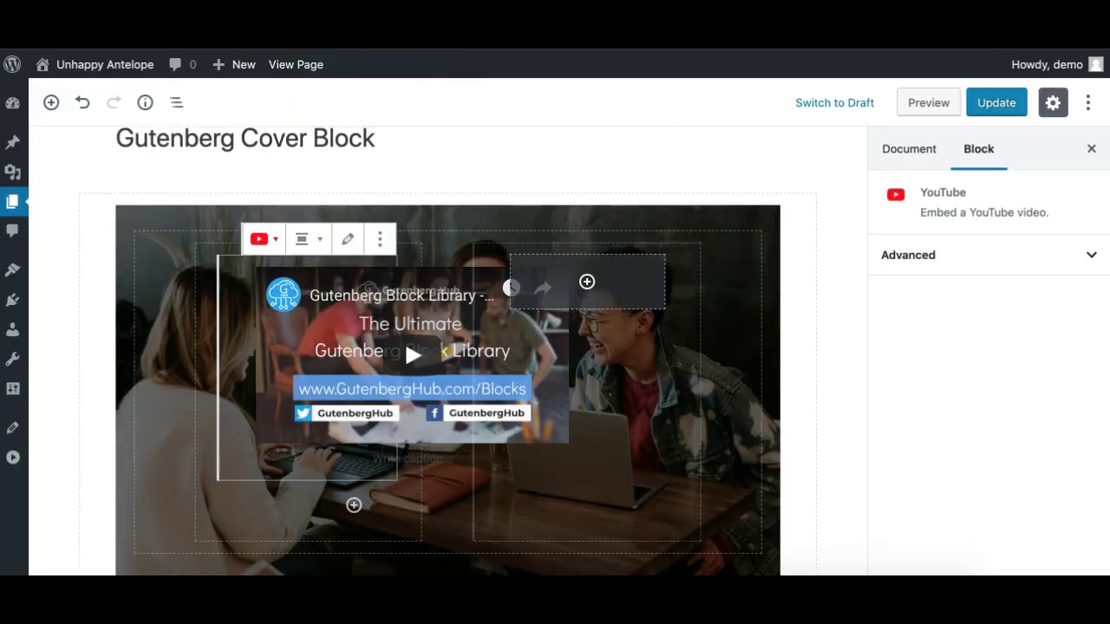
Step: Add the heading 'Ultimate Gutenberg Blocks Library' to the right column
click(587, 279)
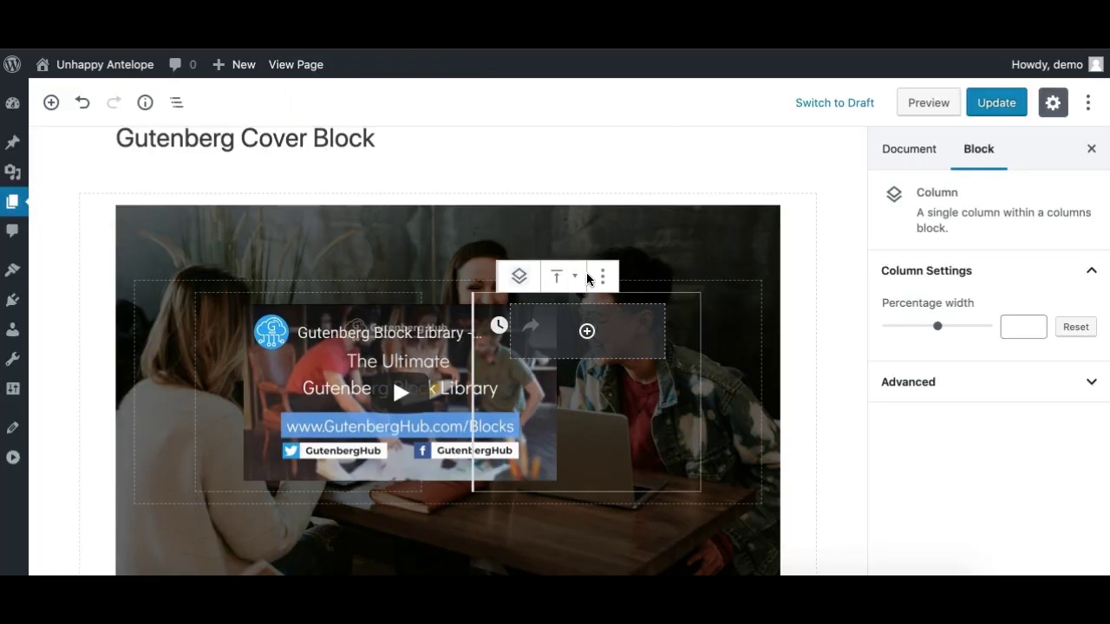
click(590, 336)
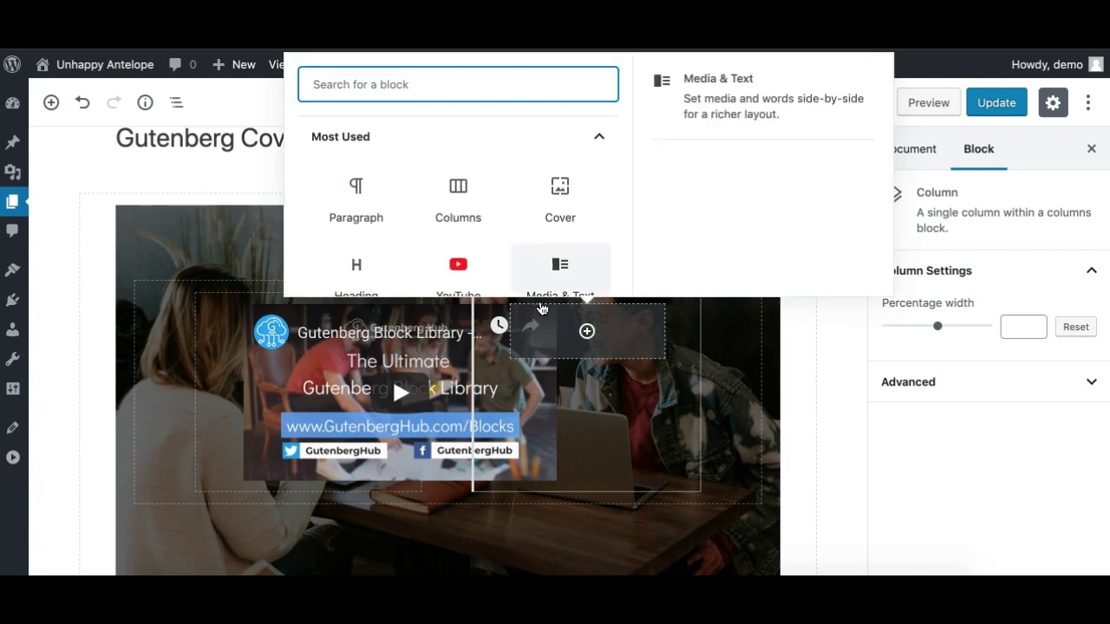
click(357, 270)
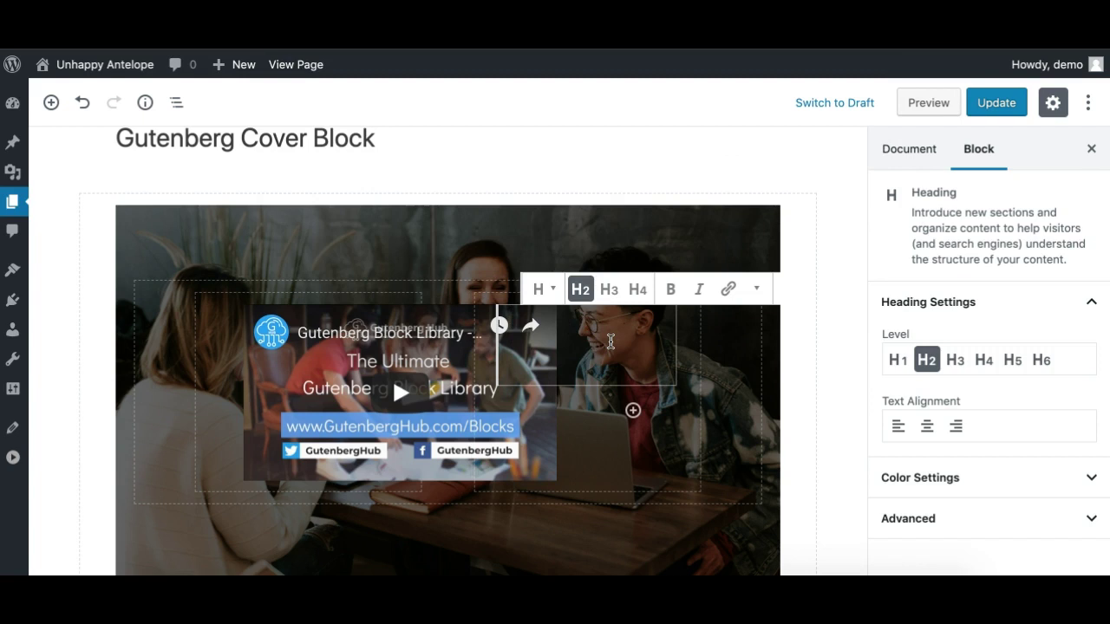
scroll(611, 341, up, 1)
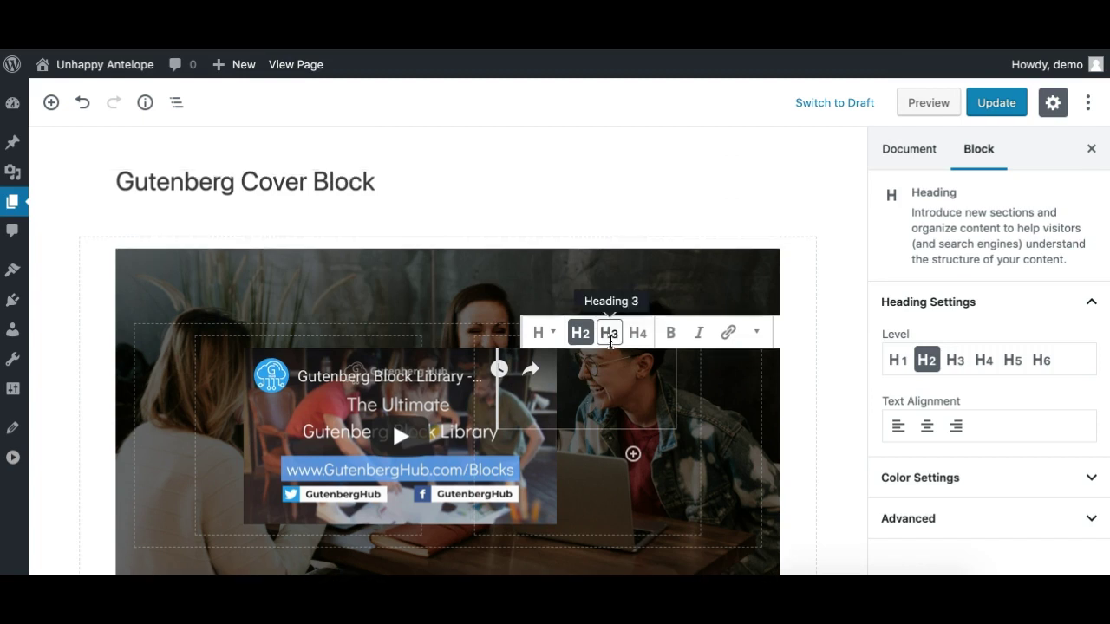
text(Ultimate Gute)
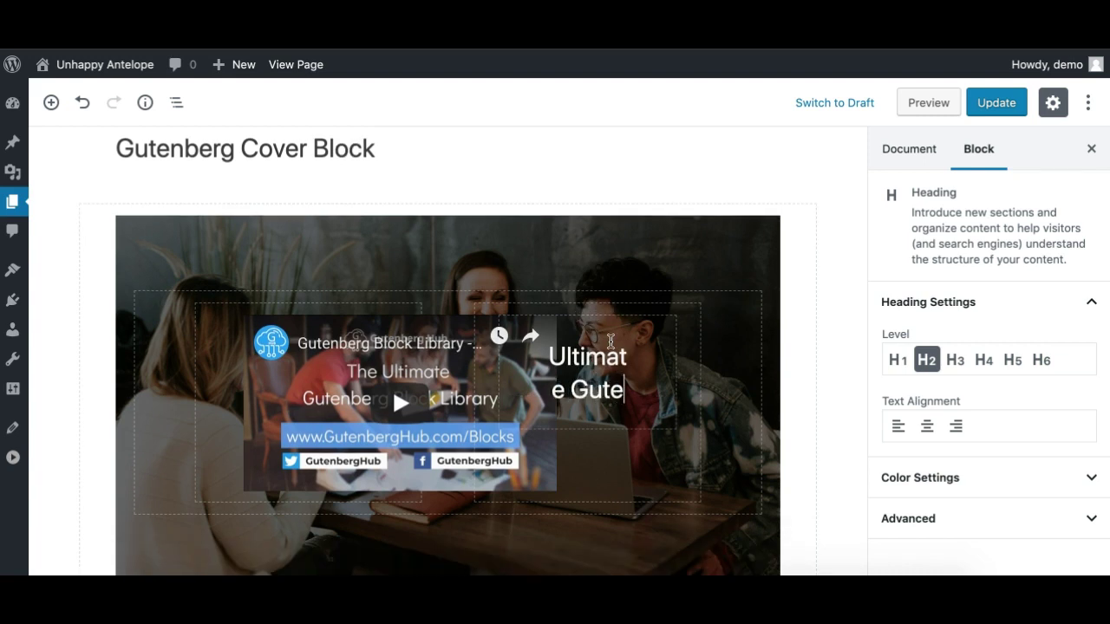
text(nberg Block)
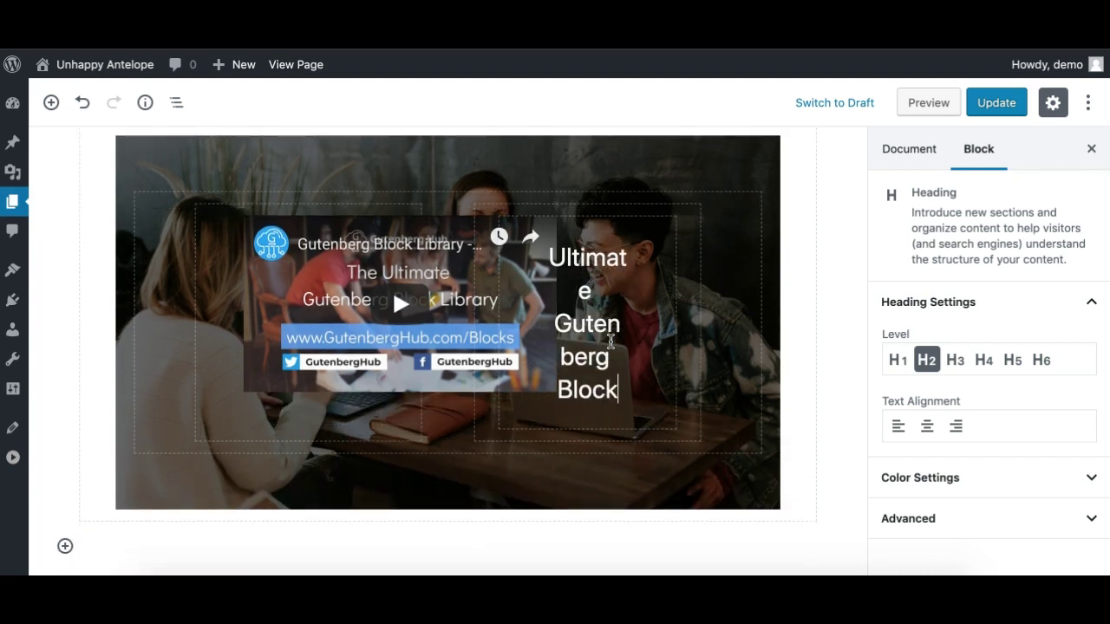
text(s Library)
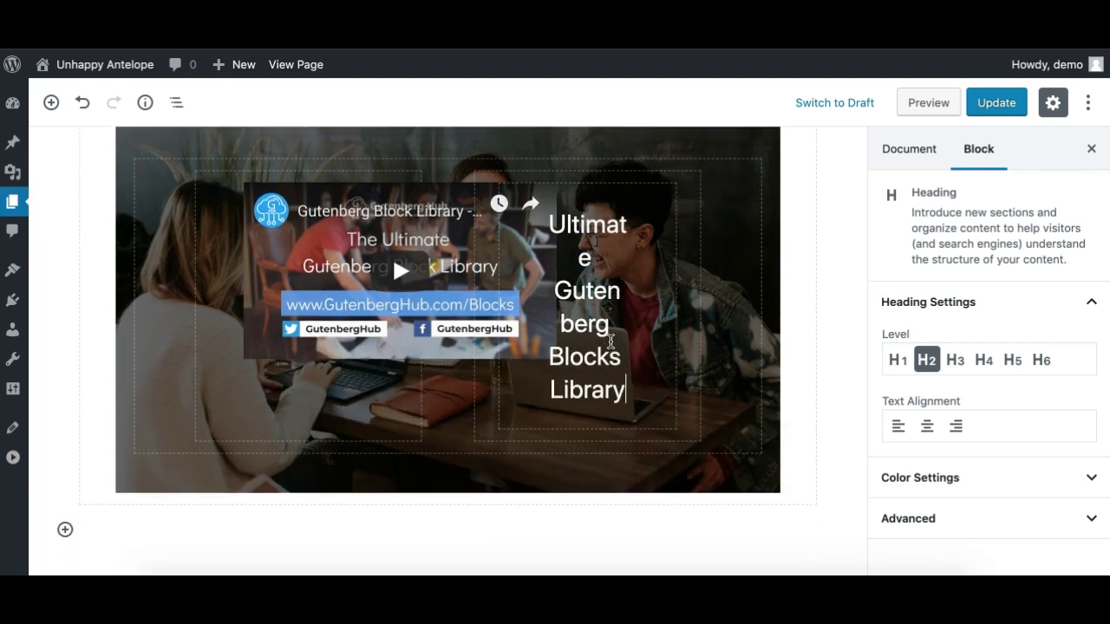
key(Return)
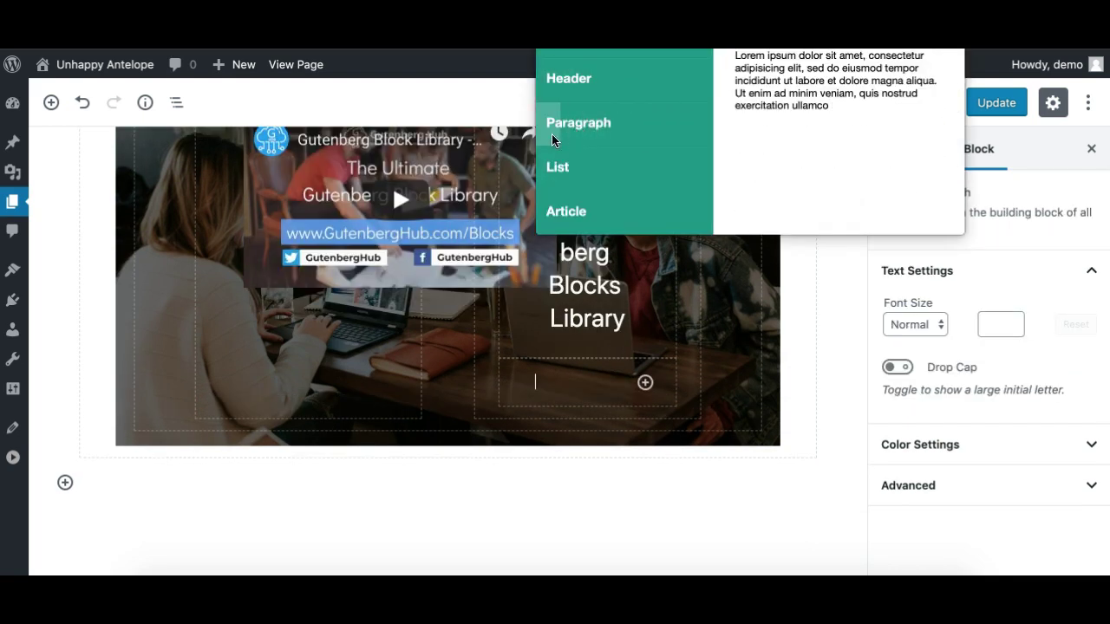
Step: Paste Lorem ipsum filler text into the paragraph below the heading
click(559, 132)
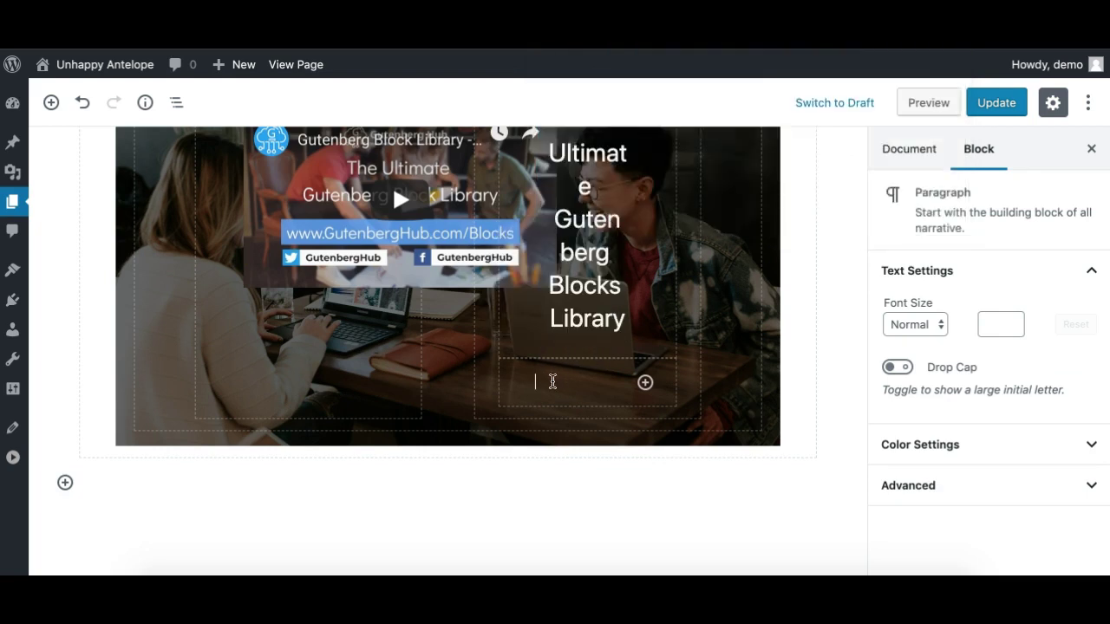
key(ctrl+v)
scroll(424, 321, up, 2)
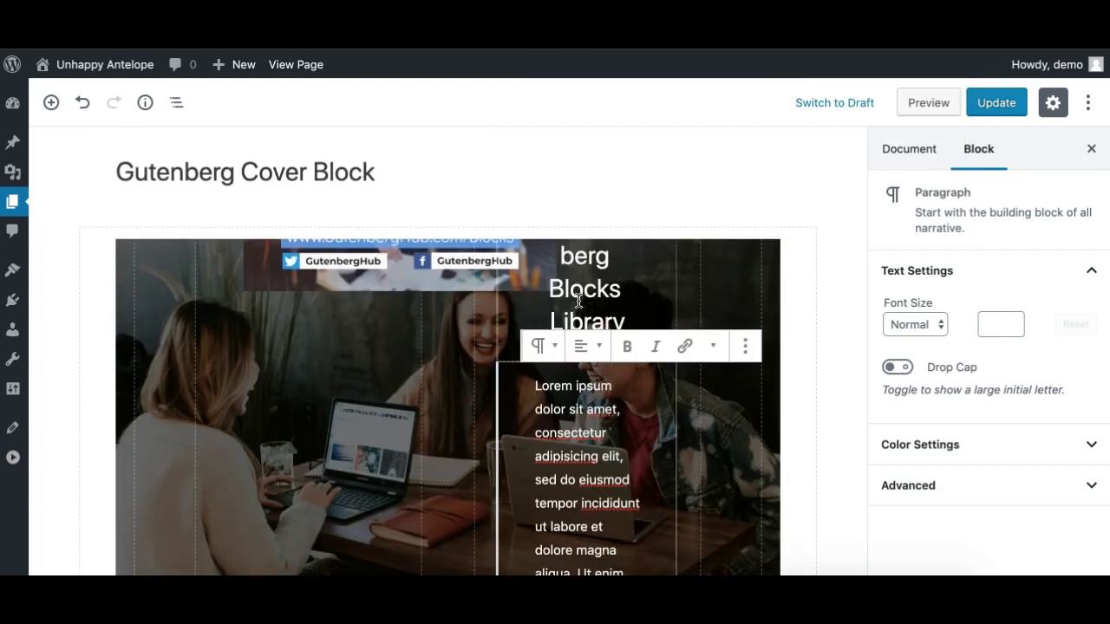
click(233, 322)
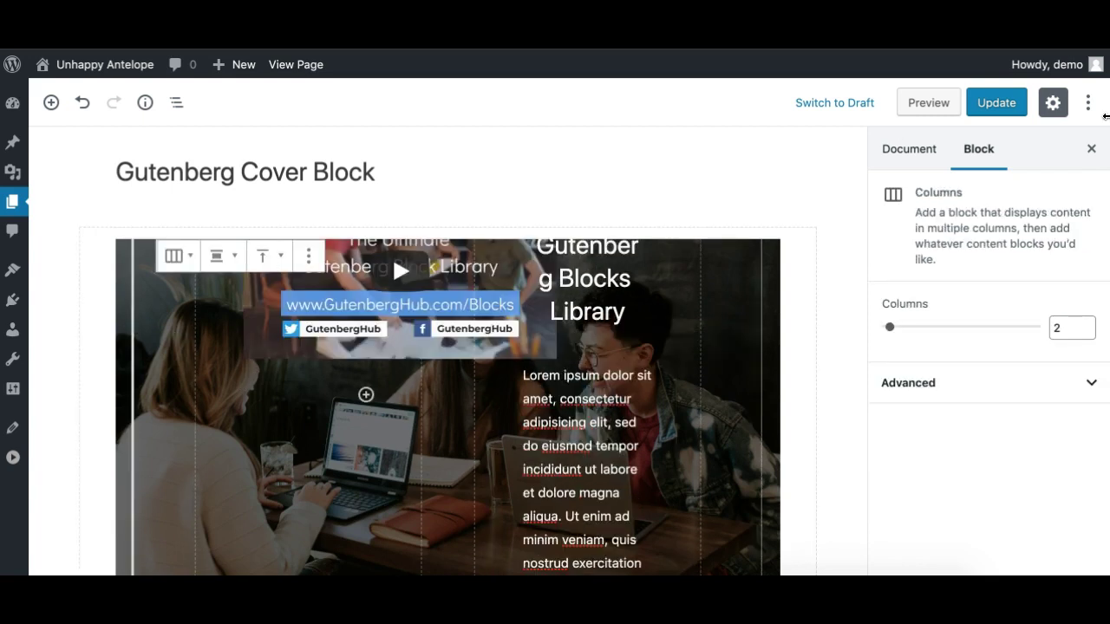
Step: Set the Cover block's alignment to Full Width
click(1052, 106)
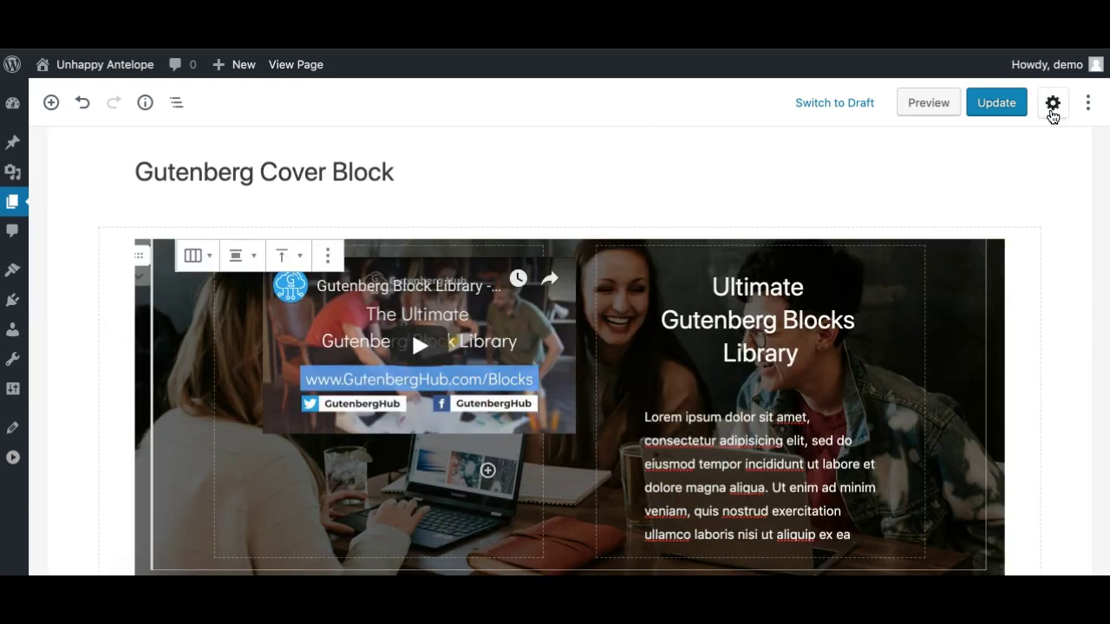
click(127, 346)
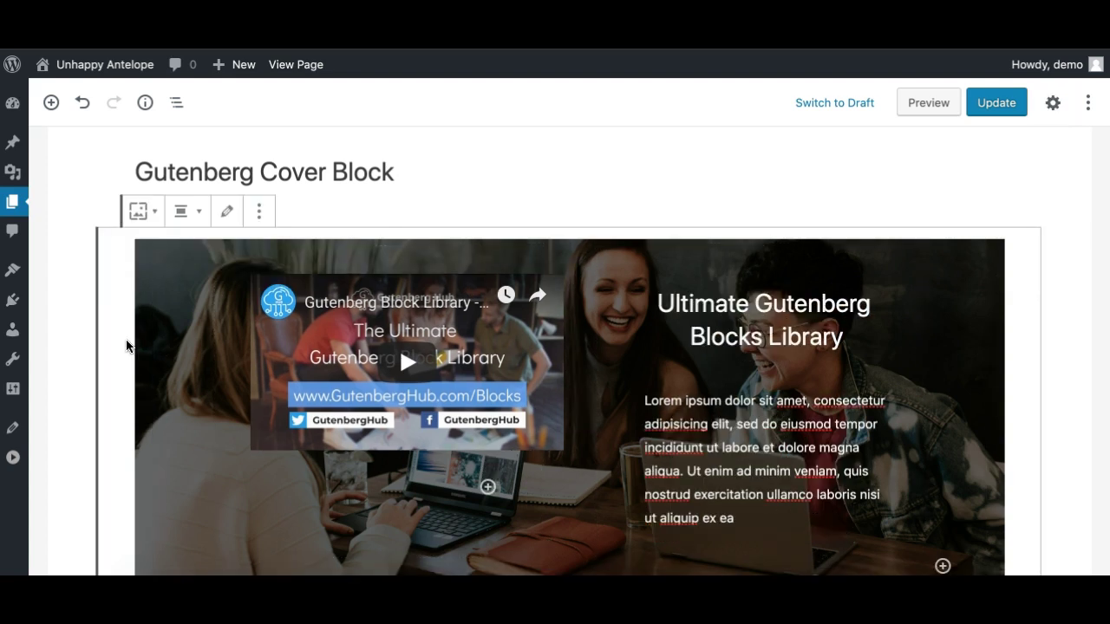
click(193, 218)
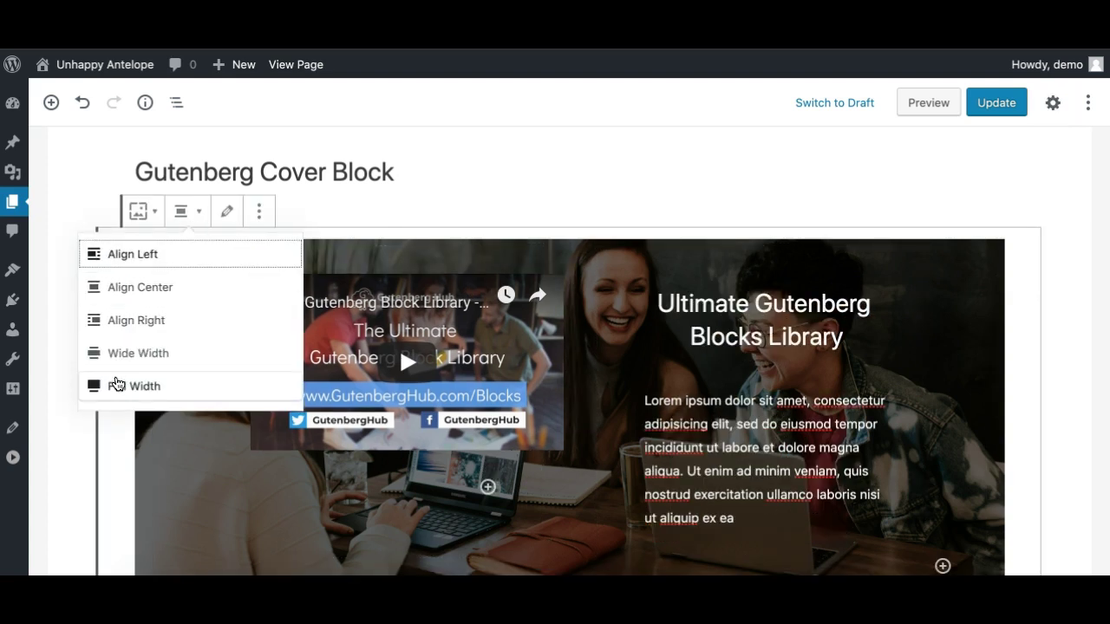
click(124, 388)
scroll(89, 359, down, 3)
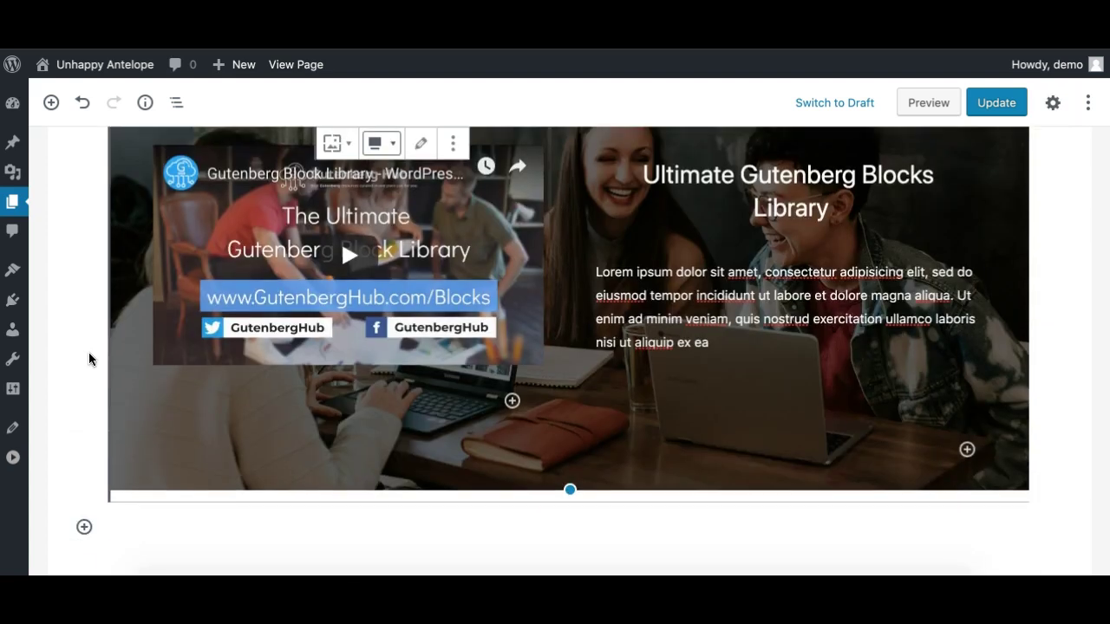
click(568, 393)
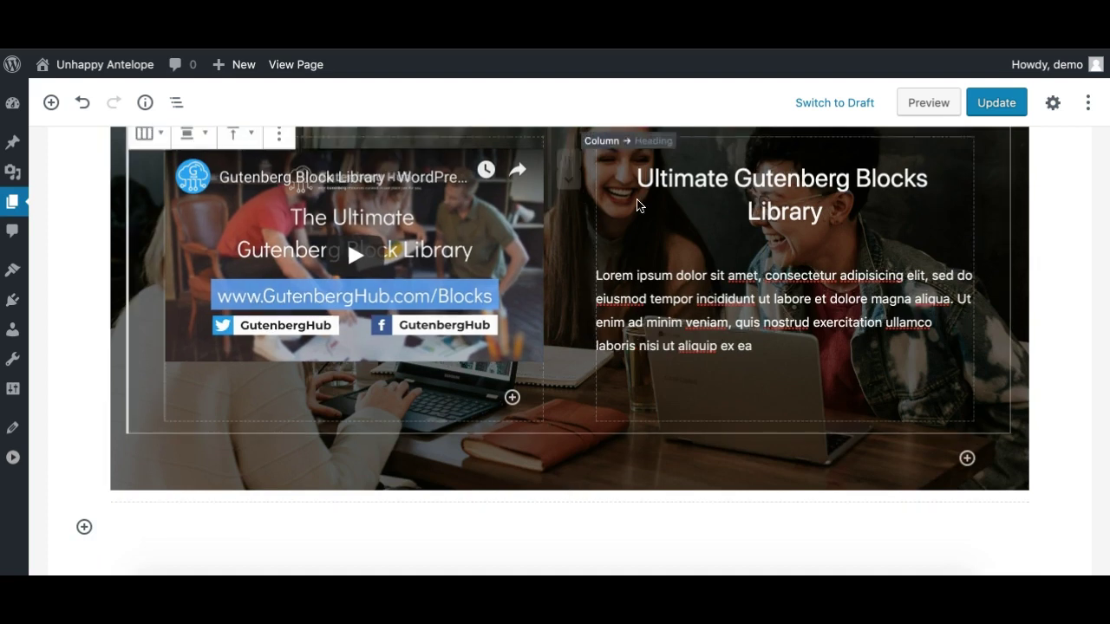
Step: Make the 'Ultimate Gutenberg Blocks Library' heading a left-aligned H1
scroll(685, 243, up, 1)
click(711, 223)
click(711, 280)
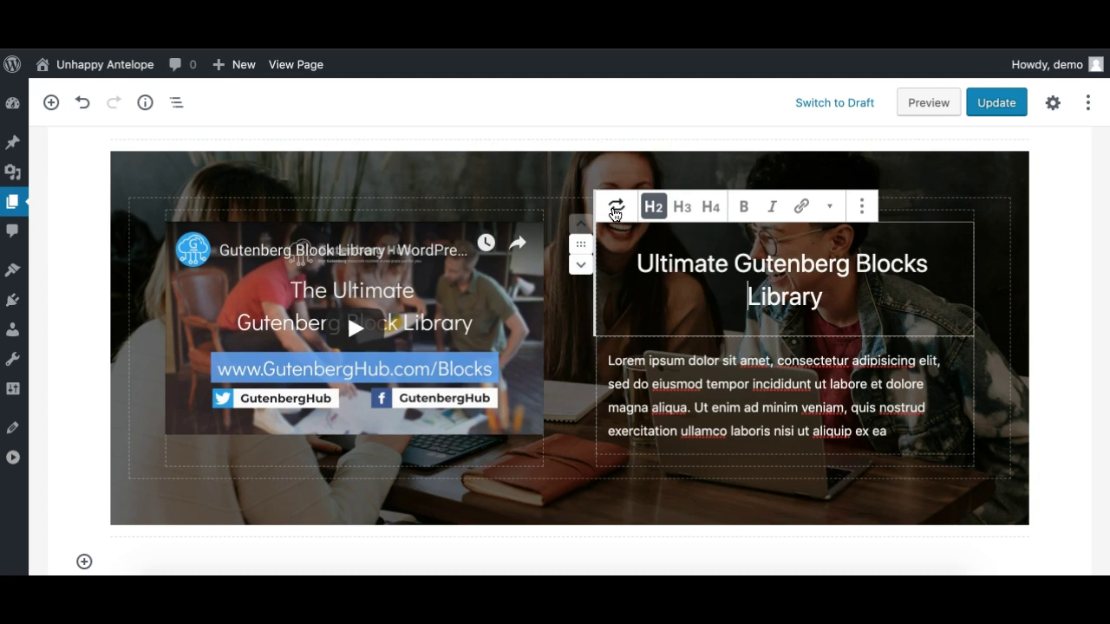
click(1052, 103)
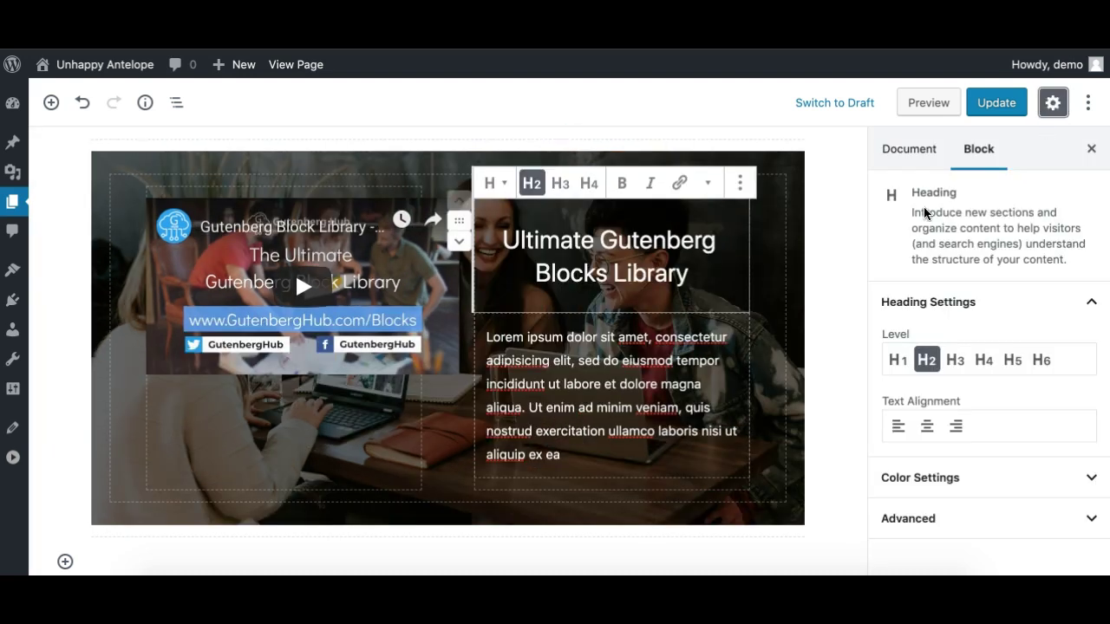
click(902, 357)
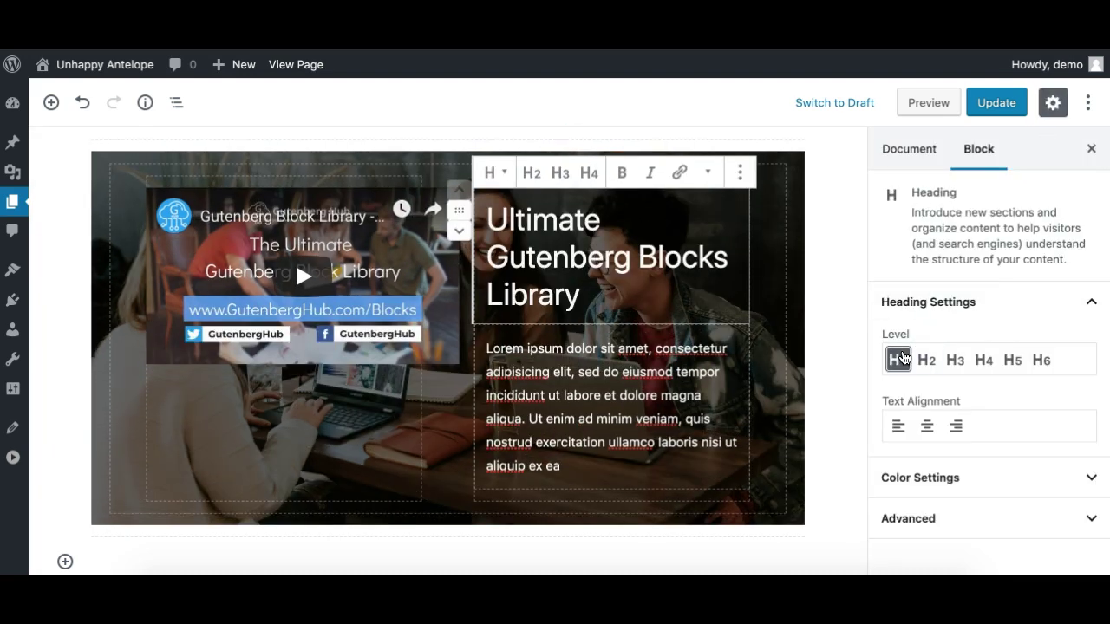
click(899, 426)
Step: Trim the Lorem ipsum paragraph to end at 'veniam.' and start a new block with /b
click(580, 399)
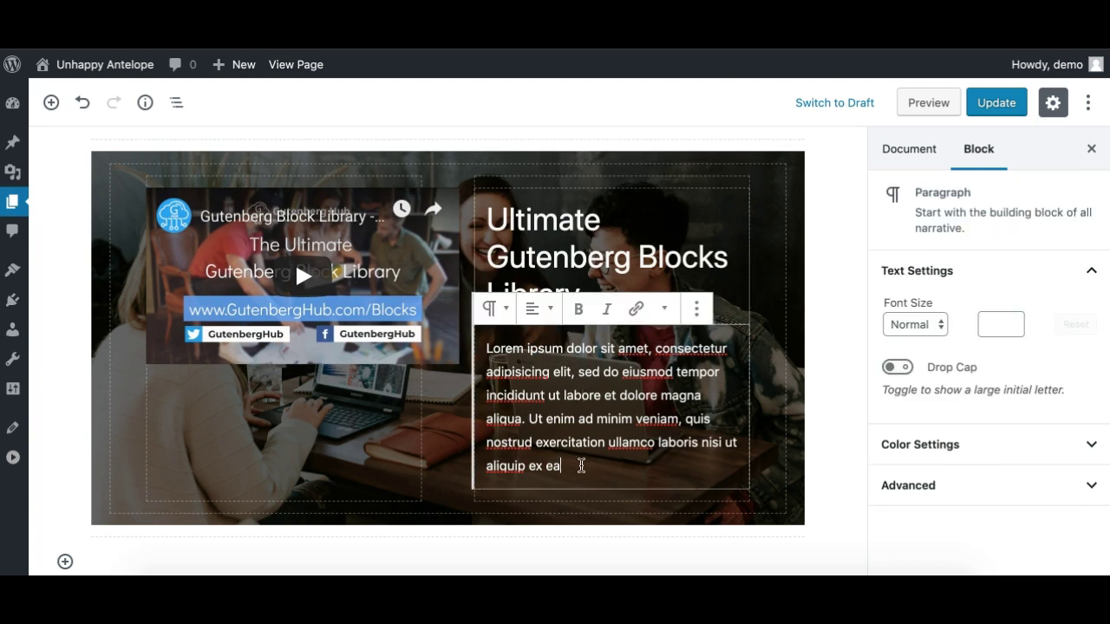
drag(562, 465, 486, 466)
key(BackSpace)
key(BackSpace)
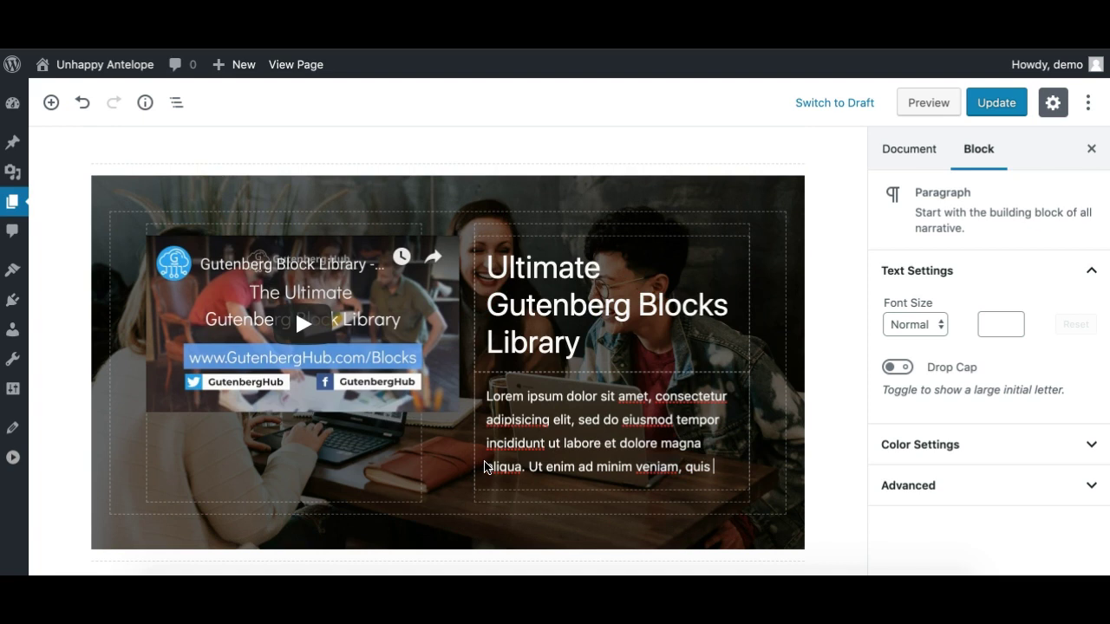
key(Return)
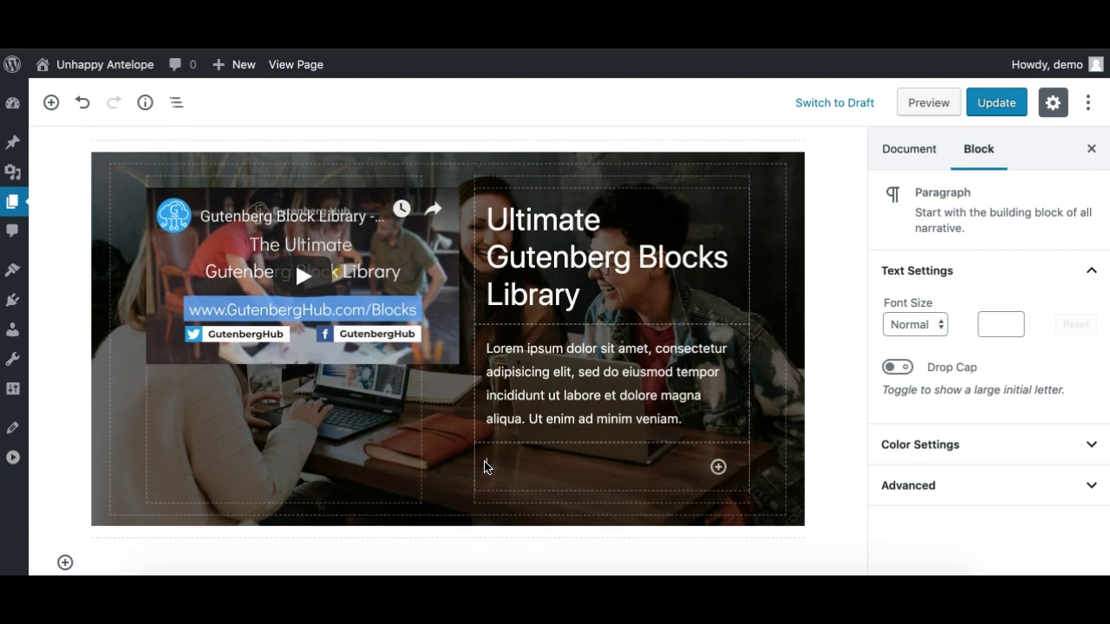
text(/b)
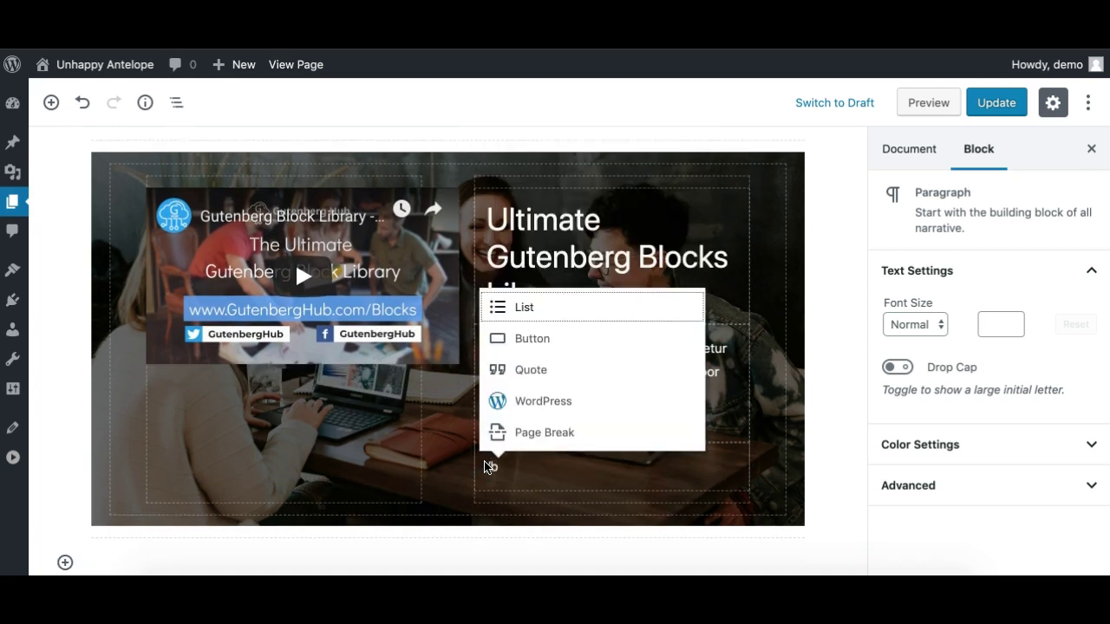
Step: Insert a 'Browse Blocks' button below the paragraph with a blue background
click(540, 338)
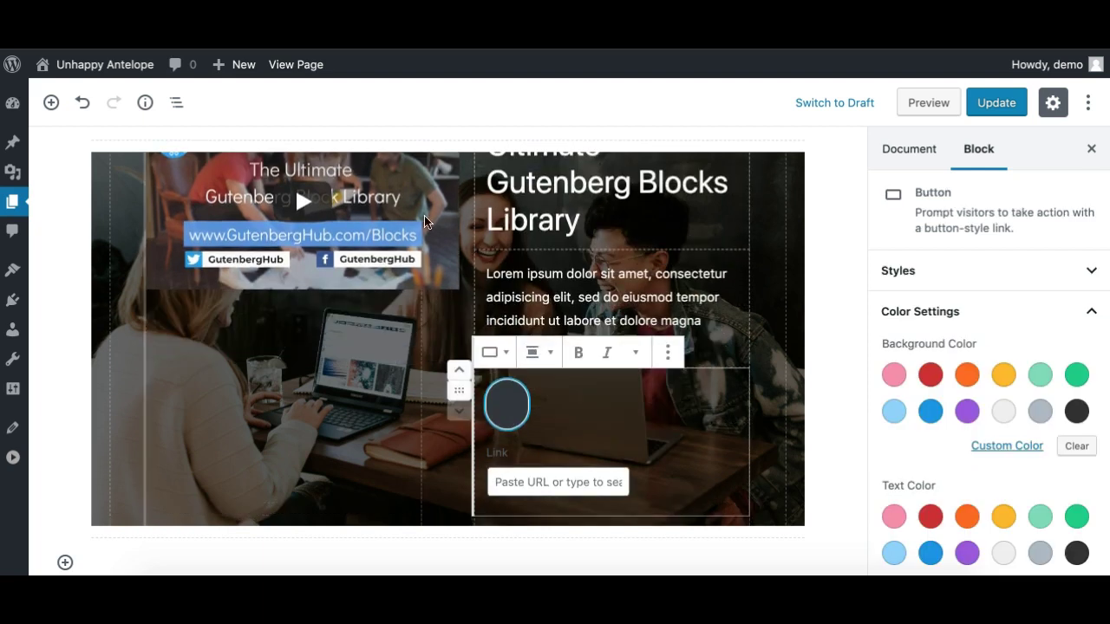
scroll(429, 327, up, 1)
text(Brow)
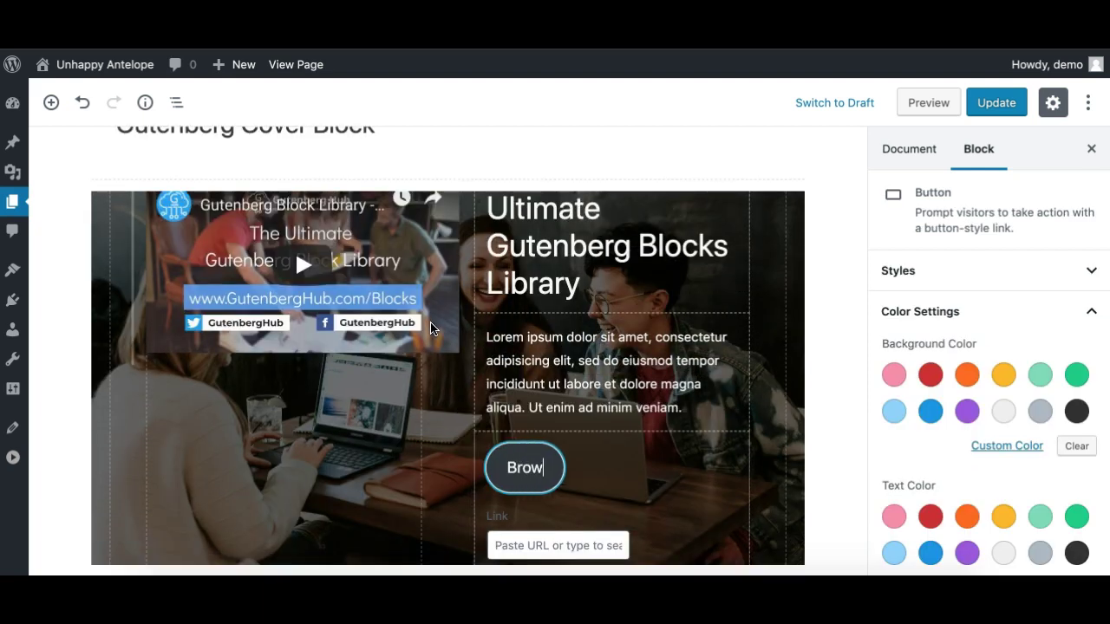
text(se )
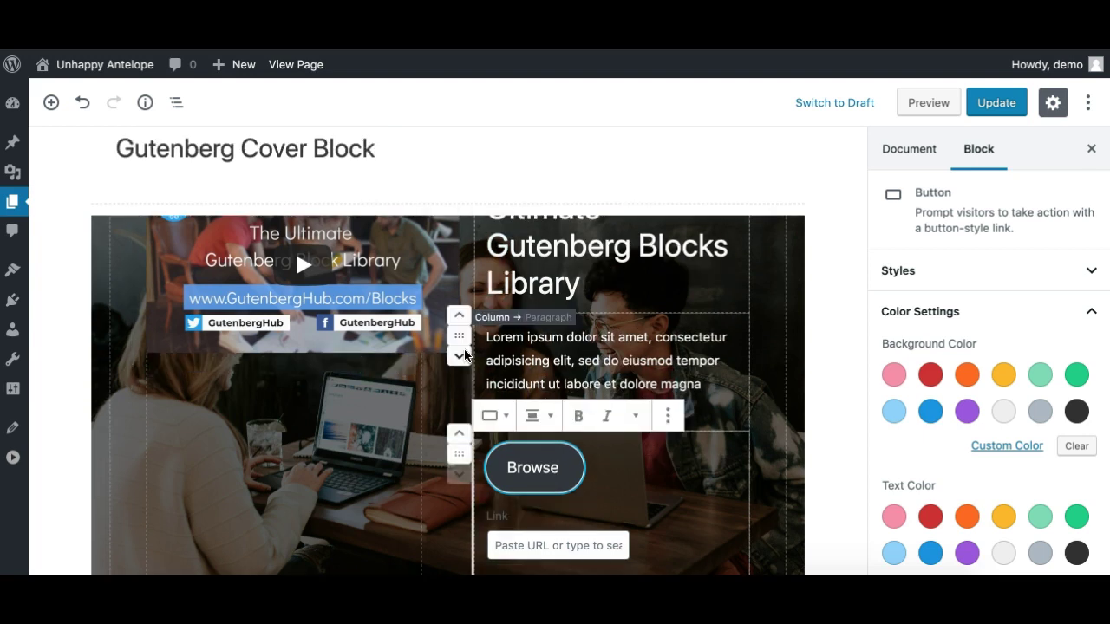
text(Blocks)
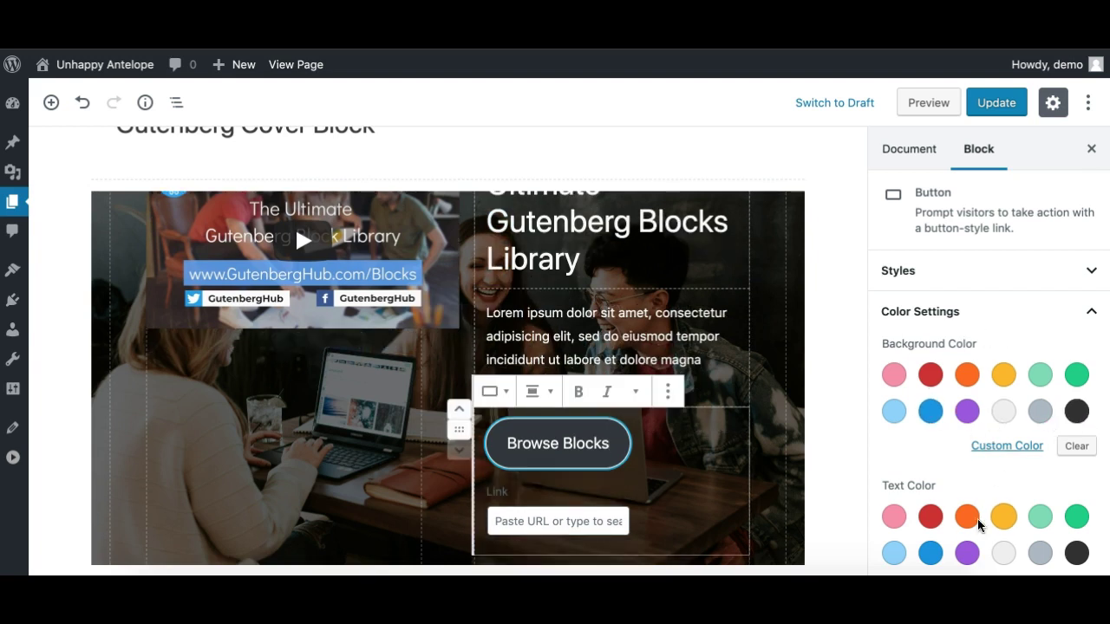
scroll(959, 457, down, 1)
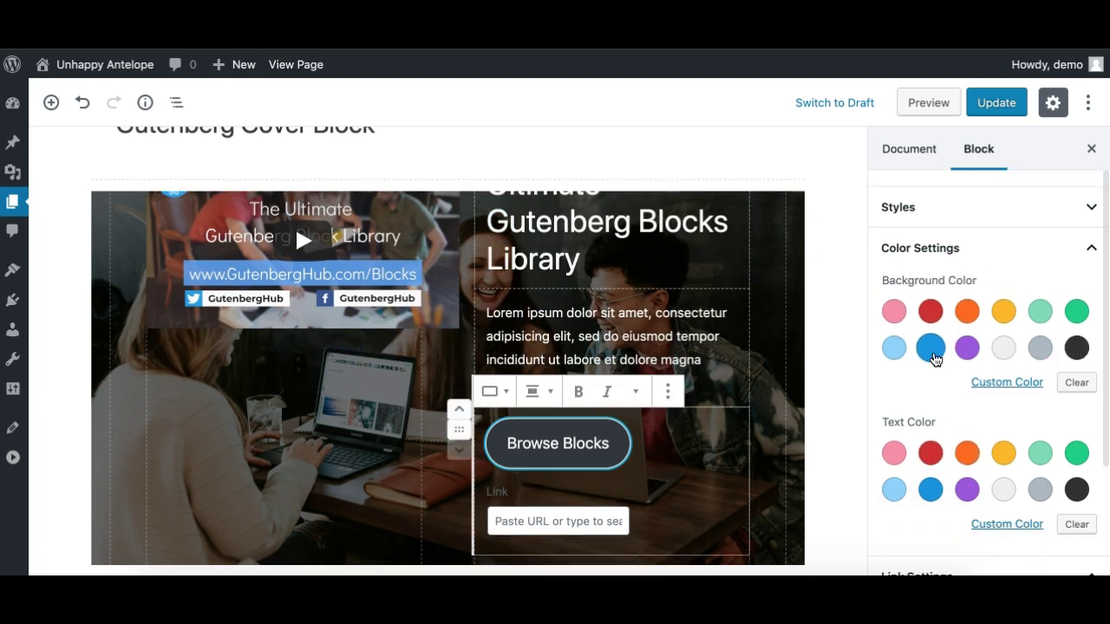
click(968, 350)
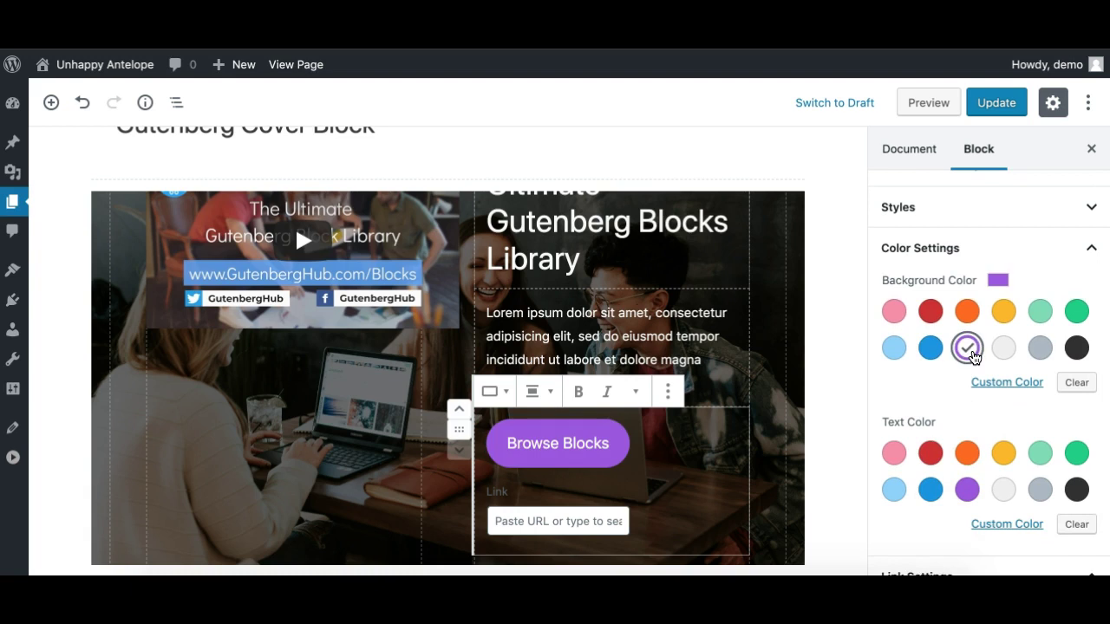
click(931, 348)
Step: Shift the cover image's focal point and make the background fixed
click(92, 441)
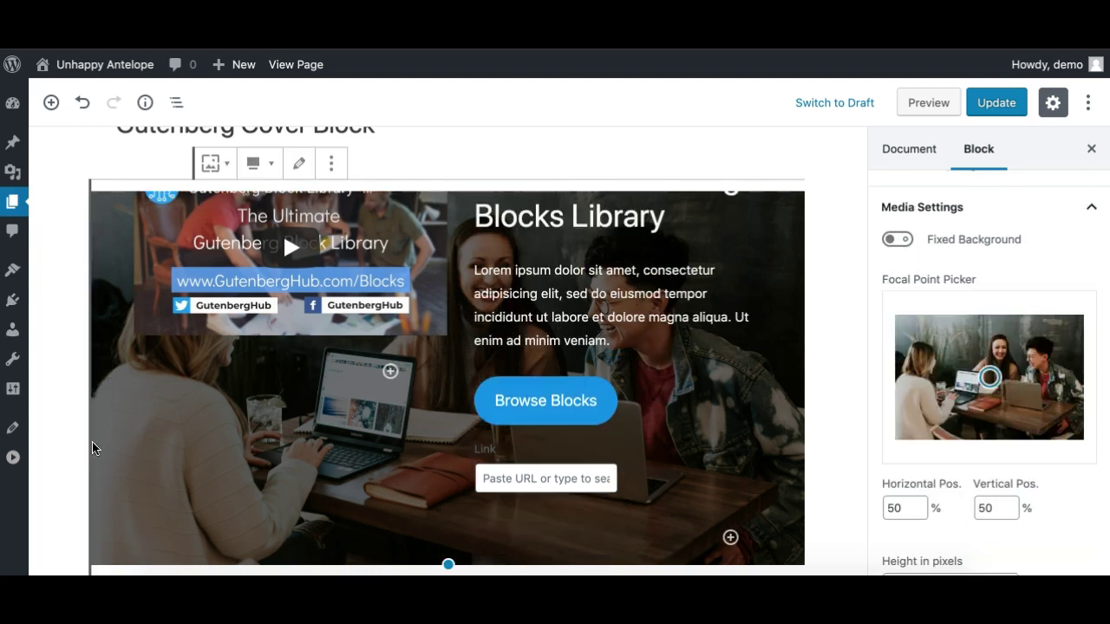
scroll(392, 385, up, 1)
scroll(392, 384, up, 2)
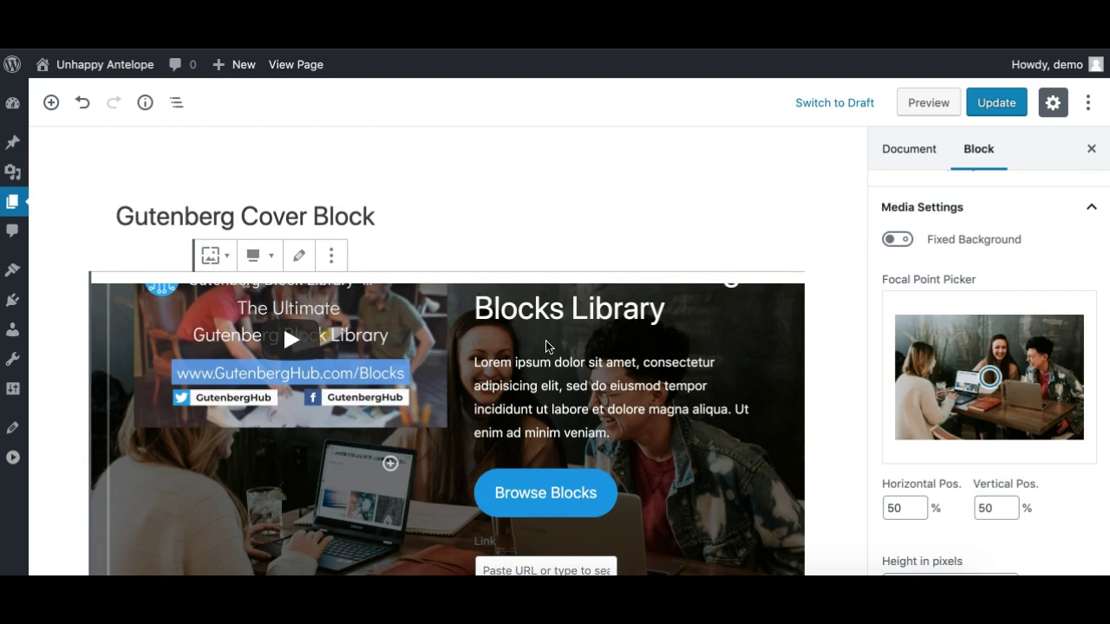
scroll(550, 347, down, 2)
mouse_move(991, 378)
mouse_down()
mouse_move(990, 360)
mouse_move(963, 399)
mouse_move(971, 372)
mouse_move(1004, 374)
mouse_move(974, 373)
mouse_up()
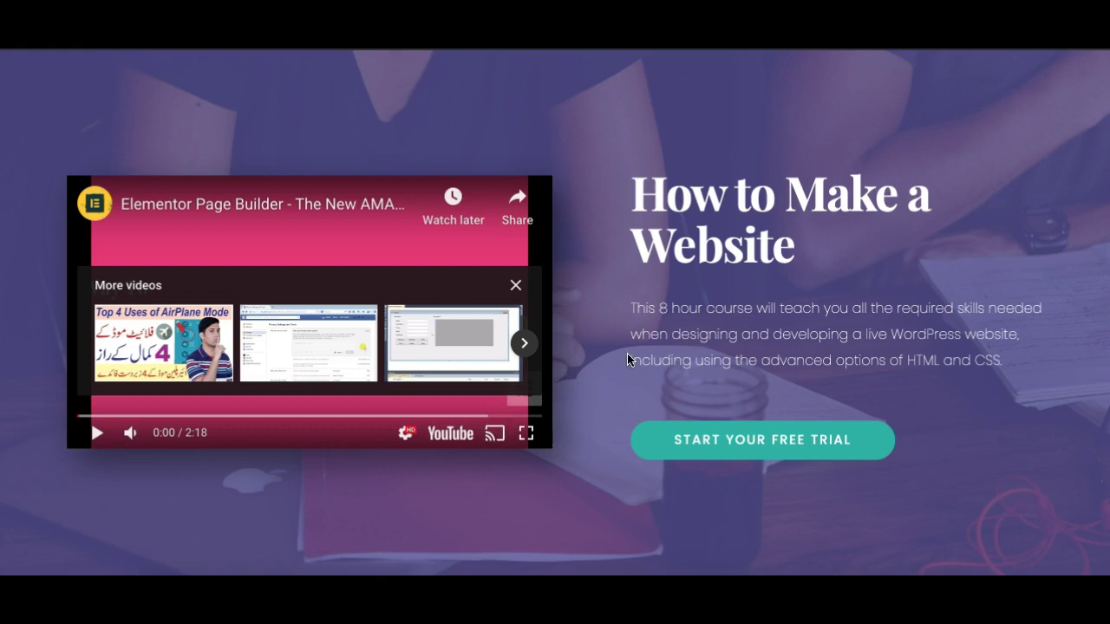
scroll(627, 353, down, 2)
scroll(611, 286, up, 3)
scroll(607, 280, down, 1)
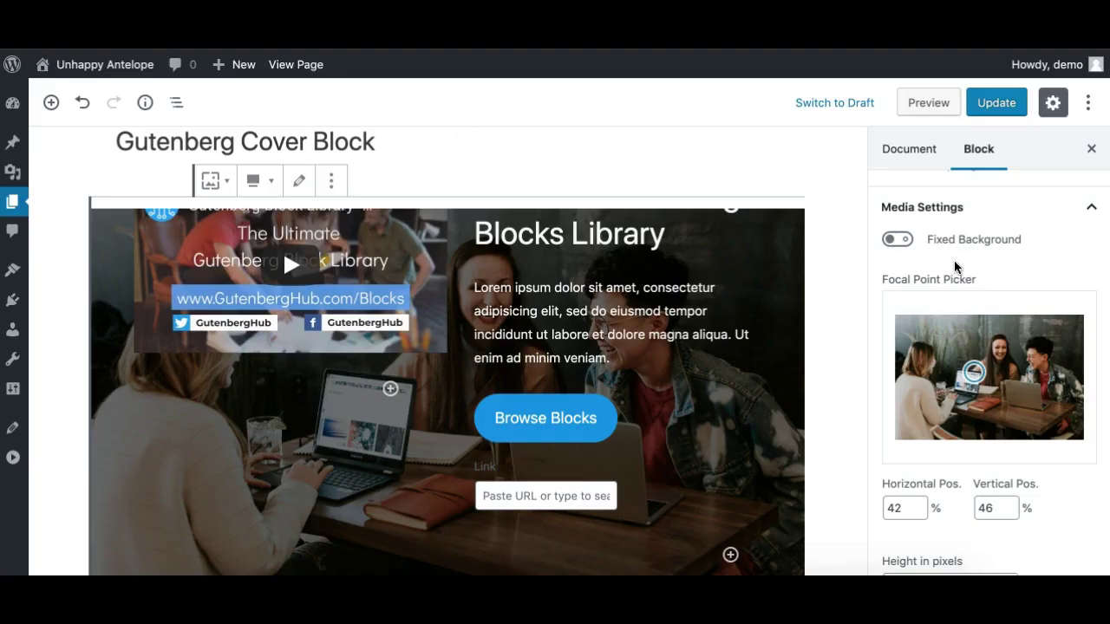
click(902, 243)
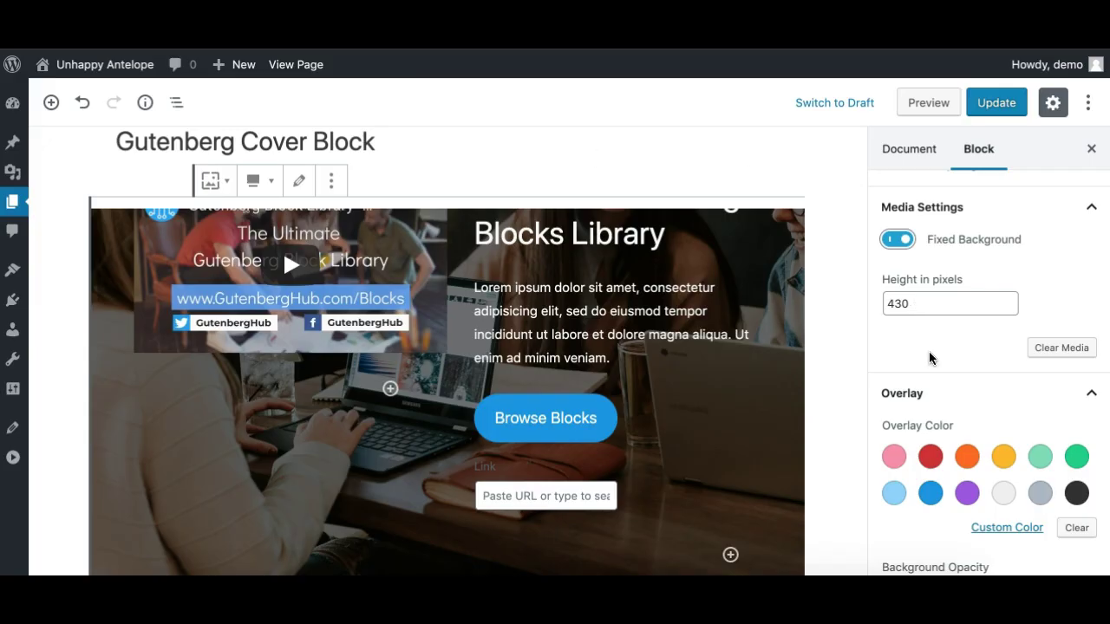
Step: Apply the purple overlay colour to the cover's background photo
click(966, 494)
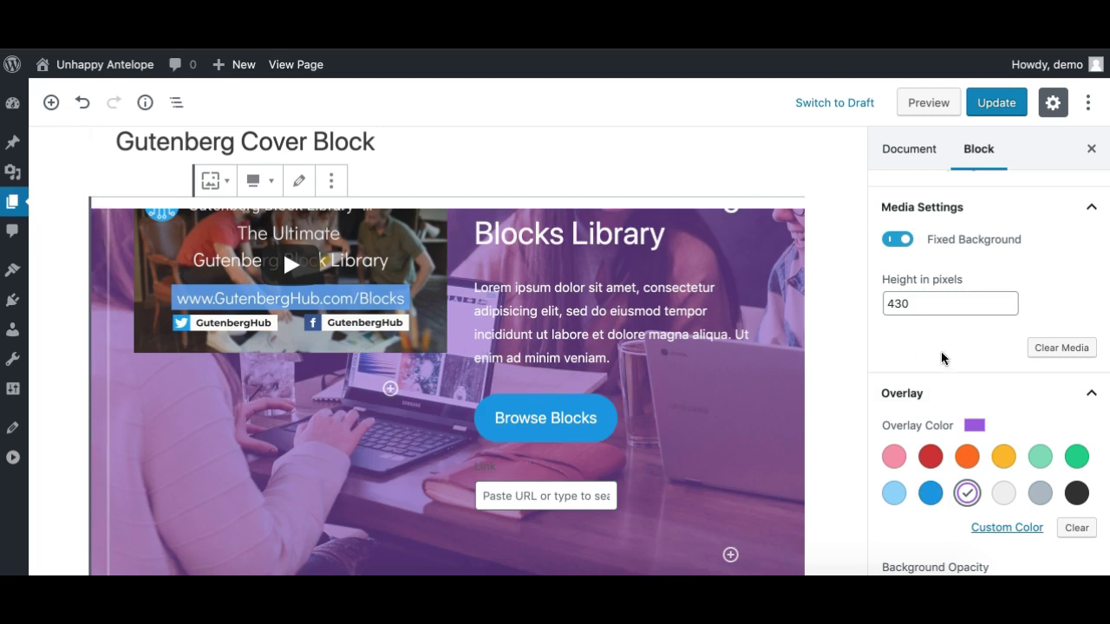
scroll(909, 401, down, 2)
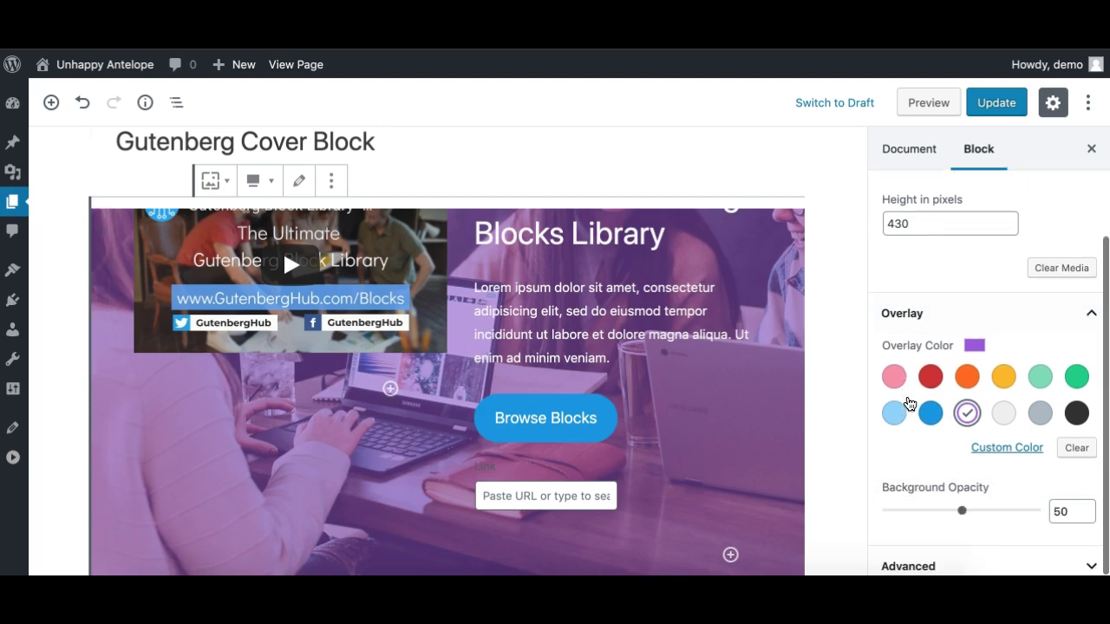
click(86, 363)
click(101, 363)
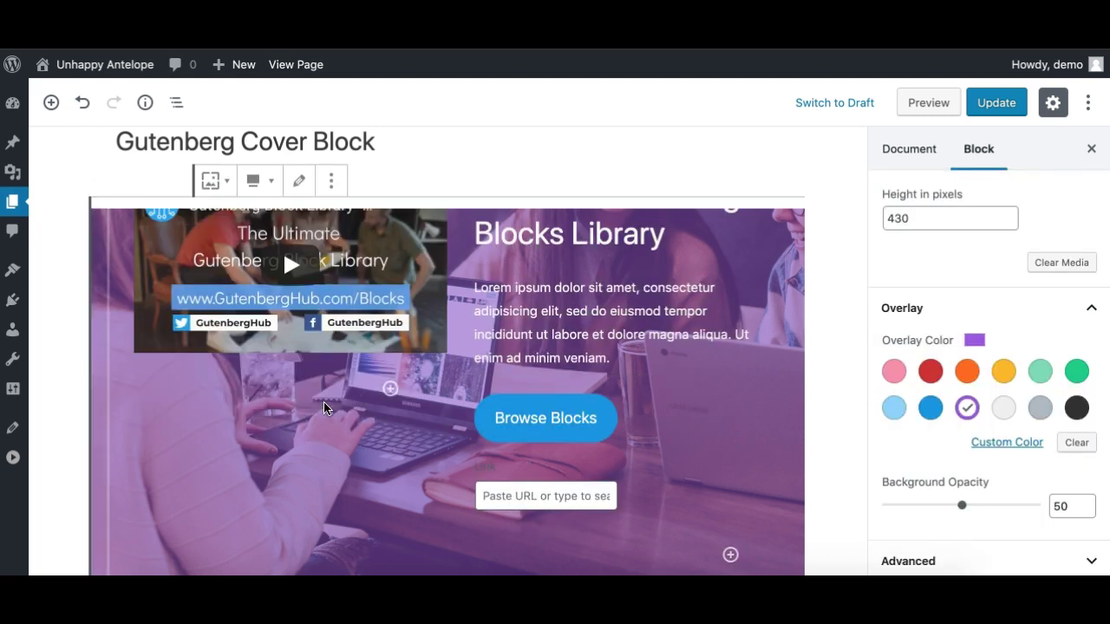
scroll(319, 413, down, 1)
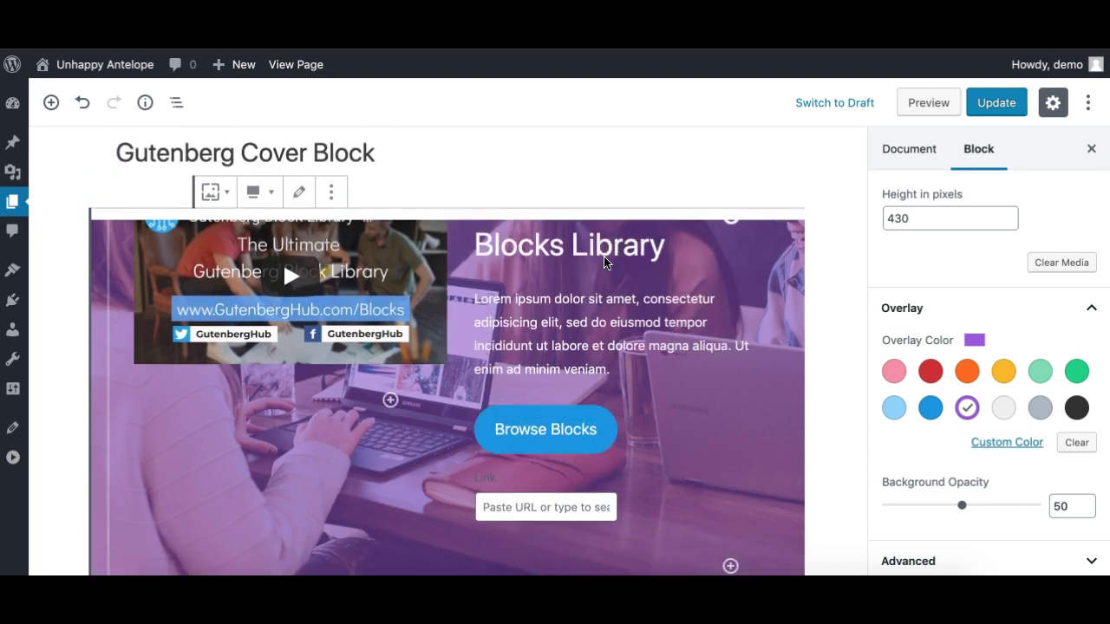
scroll(600, 258, up, 2)
scroll(608, 263, down, 1)
Step: Update the page and open the live page to view the result
click(1053, 102)
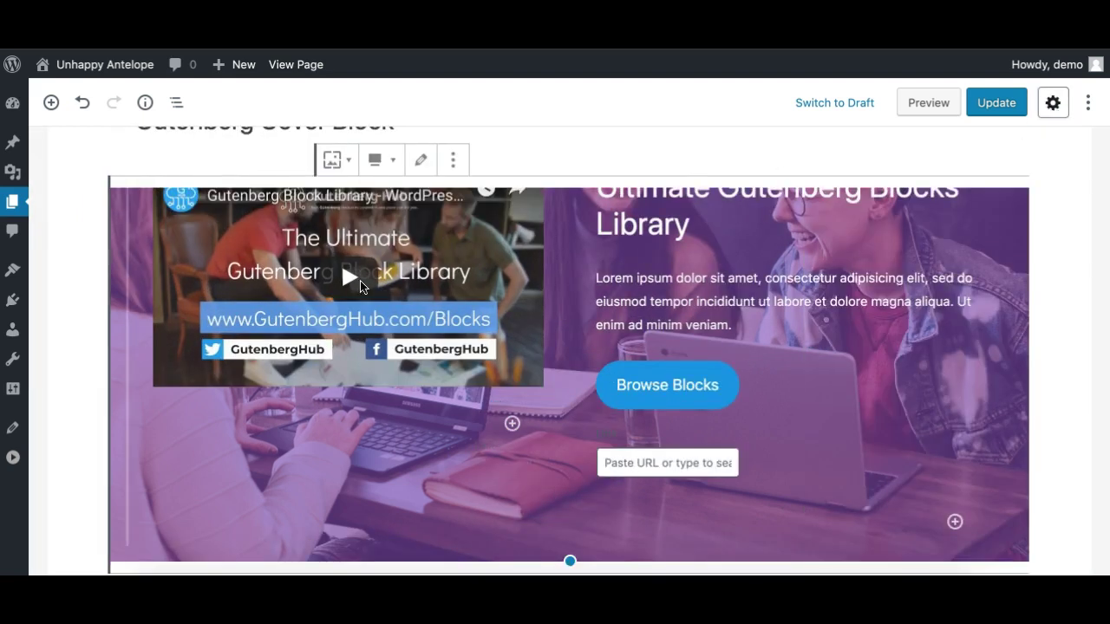
scroll(301, 295, up, 2)
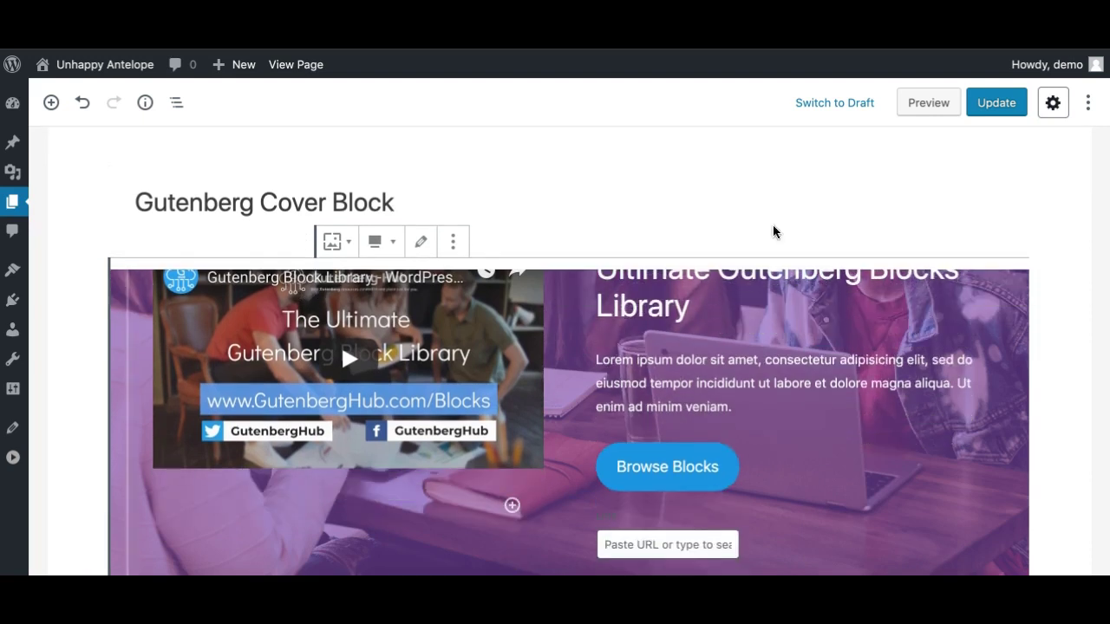
click(1006, 113)
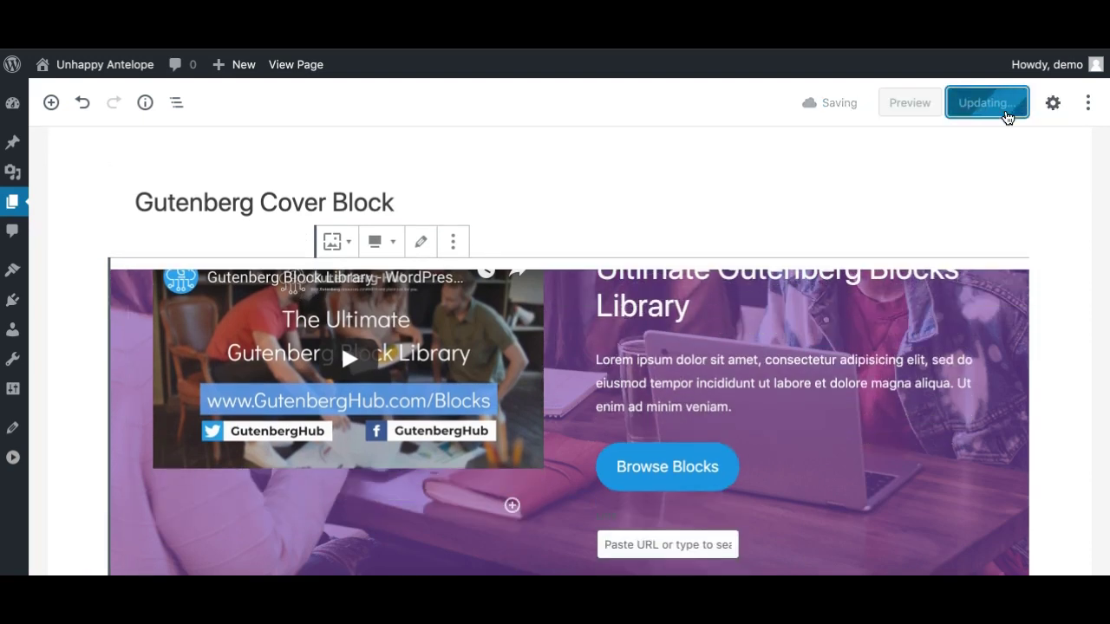
click(295, 64)
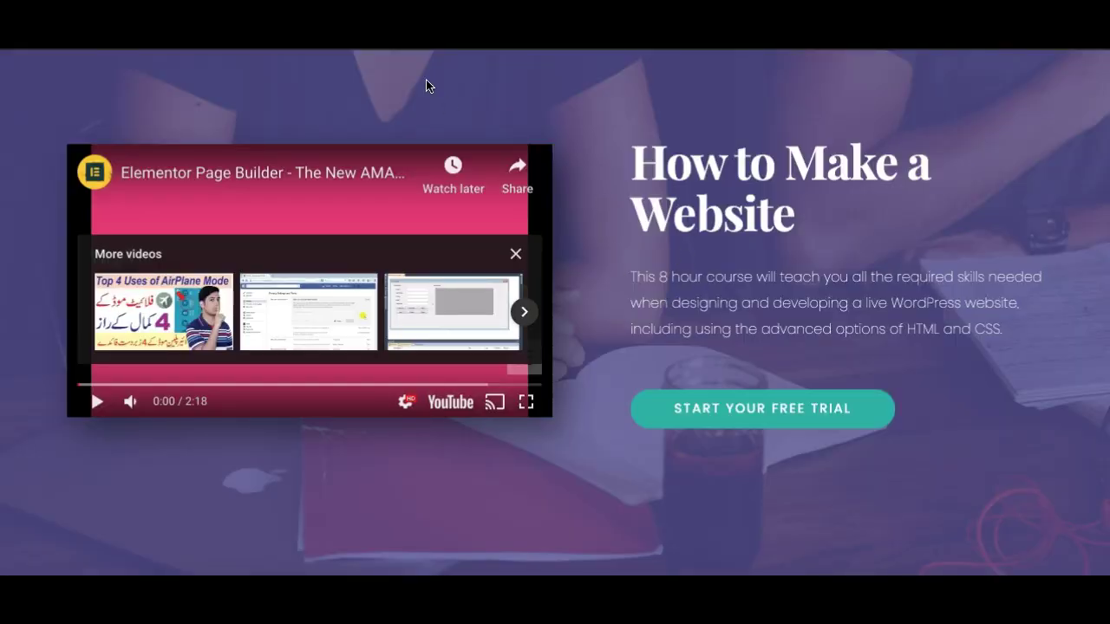
Step: Highlight the heading and paragraph beside the video on the reference design page
drag(642, 165, 799, 322)
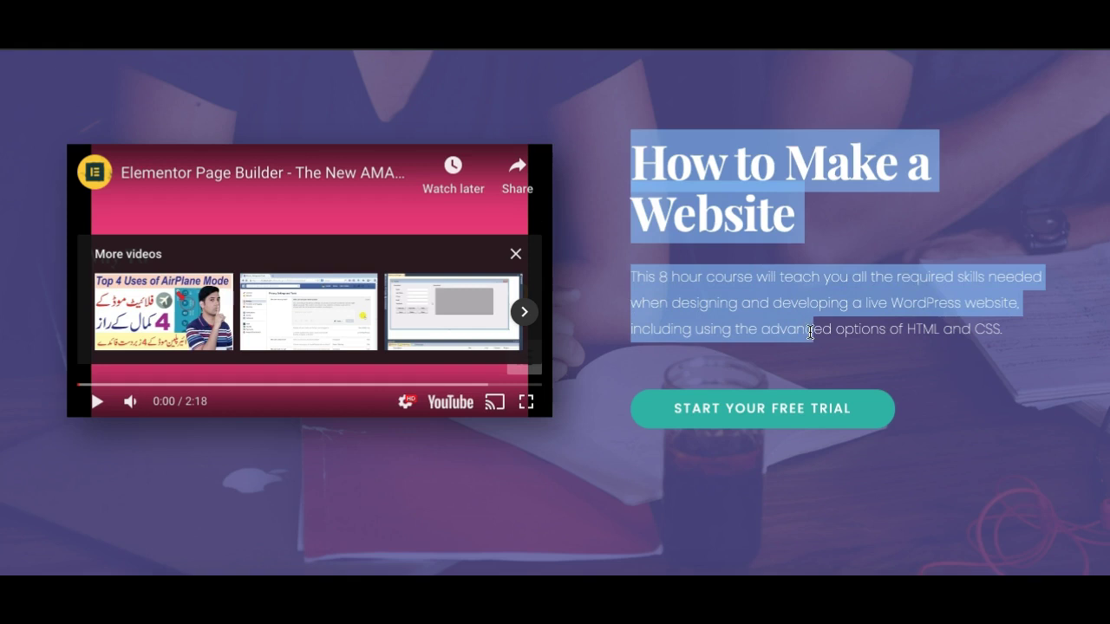
double_click(811, 332)
click(728, 189)
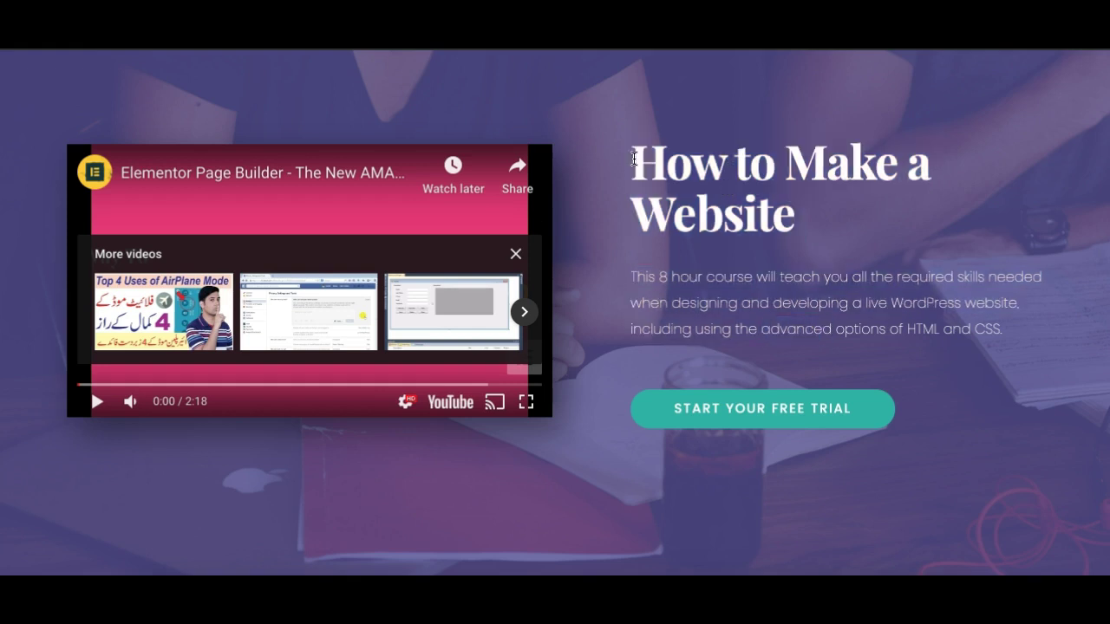
drag(630, 157, 824, 334)
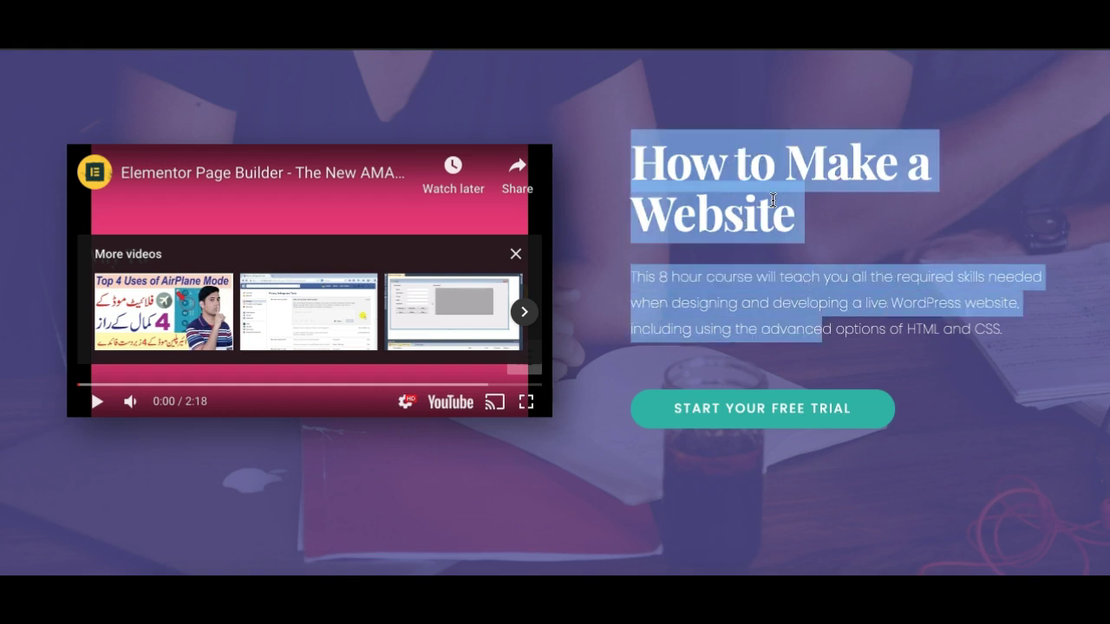
click(773, 200)
drag(631, 157, 864, 329)
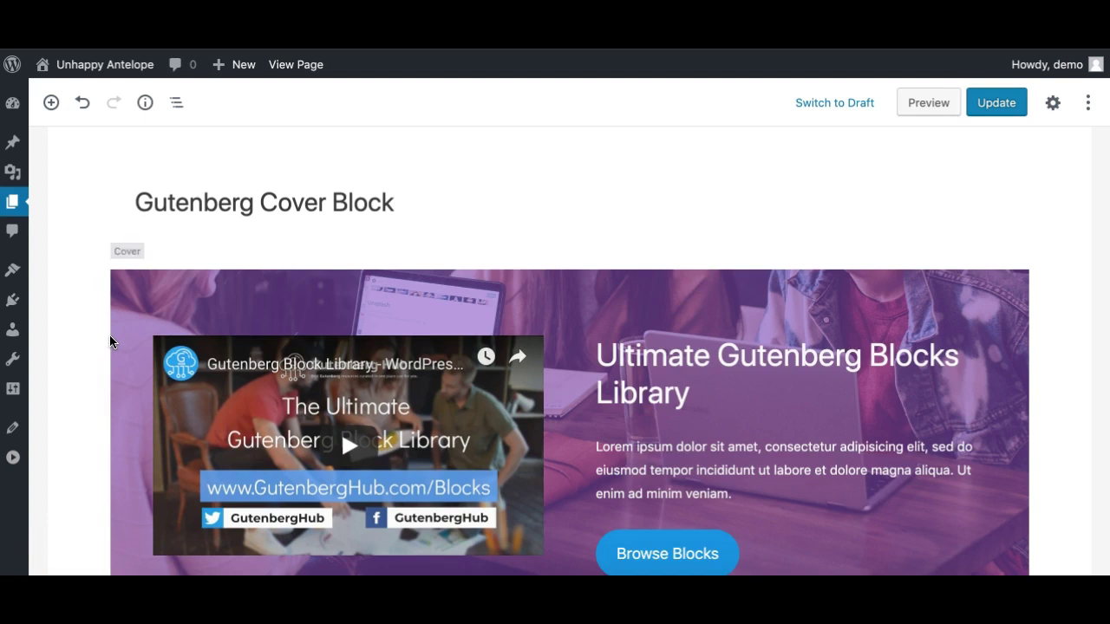
Step: Select the cover block and drag its bottom edge down to make it taller
click(109, 342)
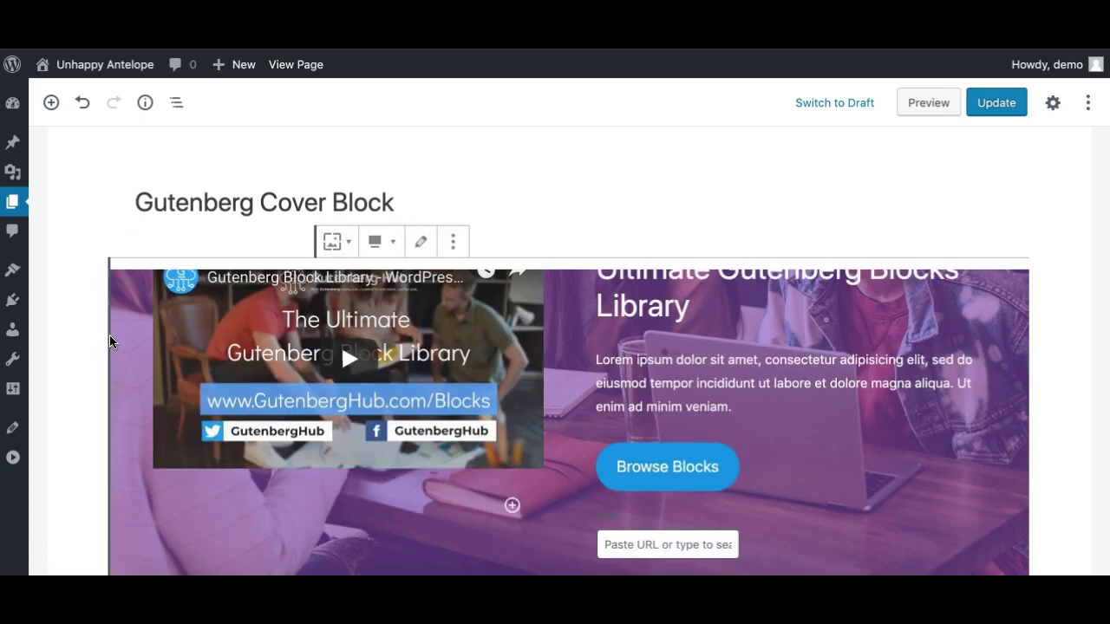
scroll(109, 341, down, 3)
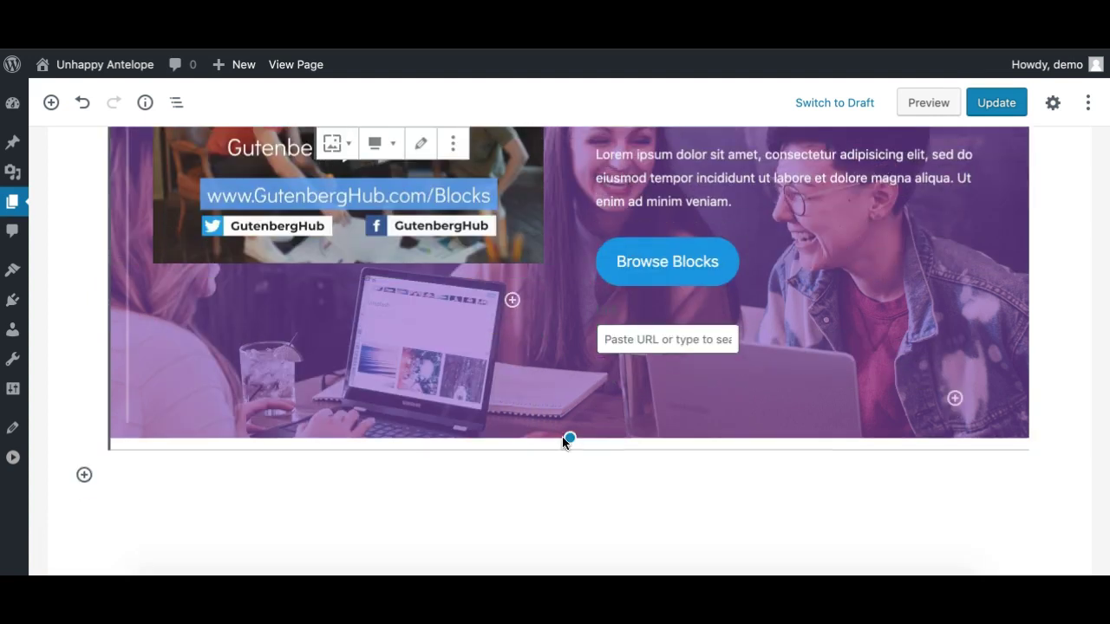
drag(571, 449, 573, 538)
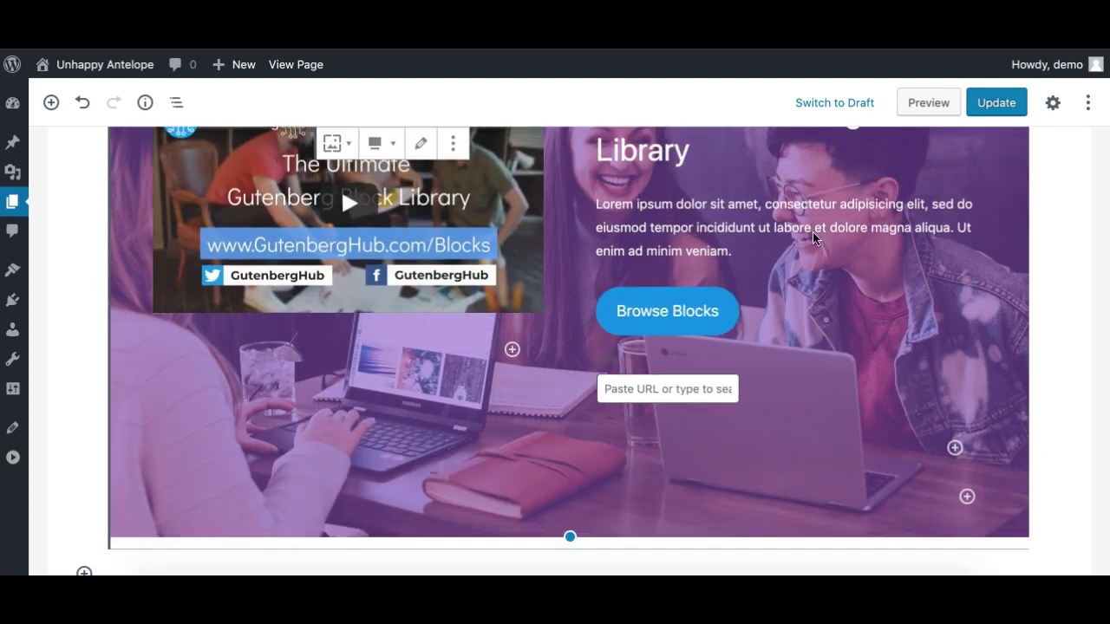
Step: Set the cover block height to exactly 600 pixels and update the page
click(1065, 105)
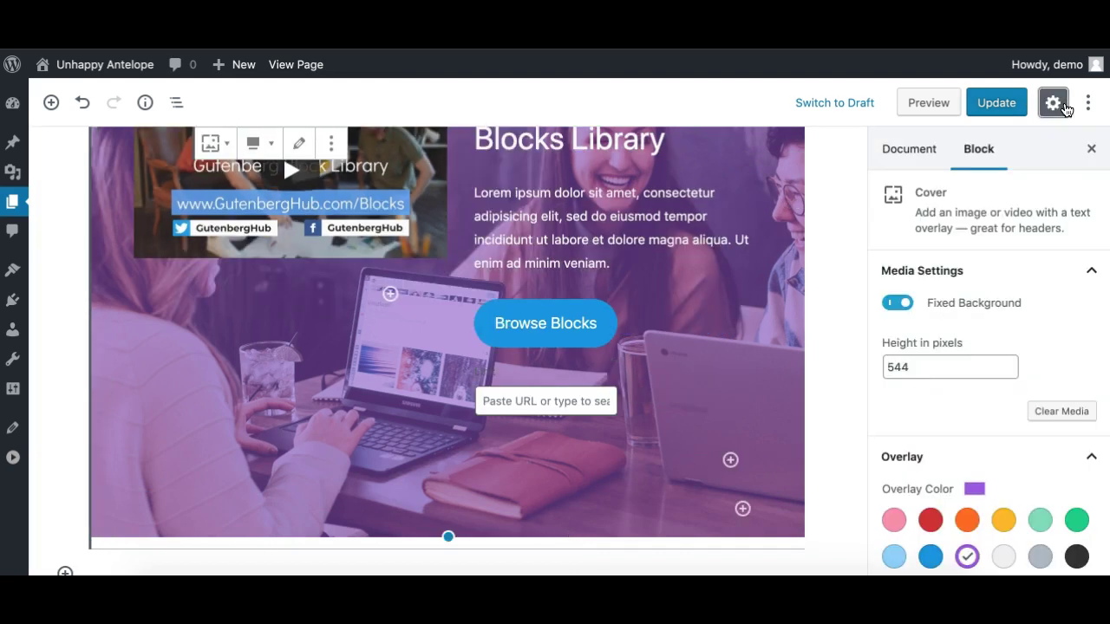
click(915, 365)
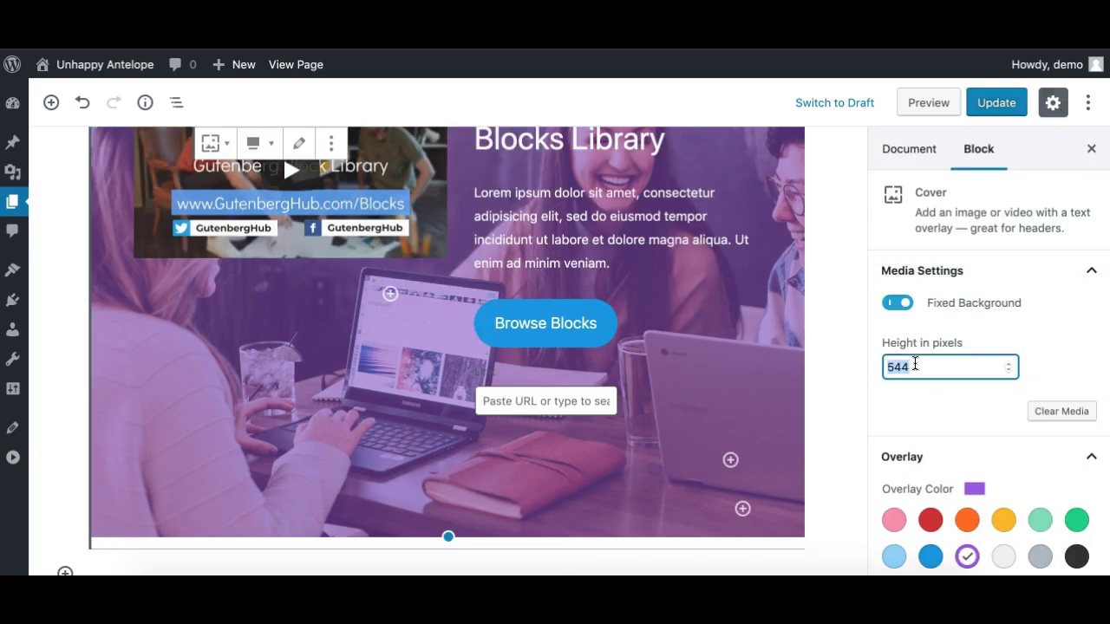
text(600)
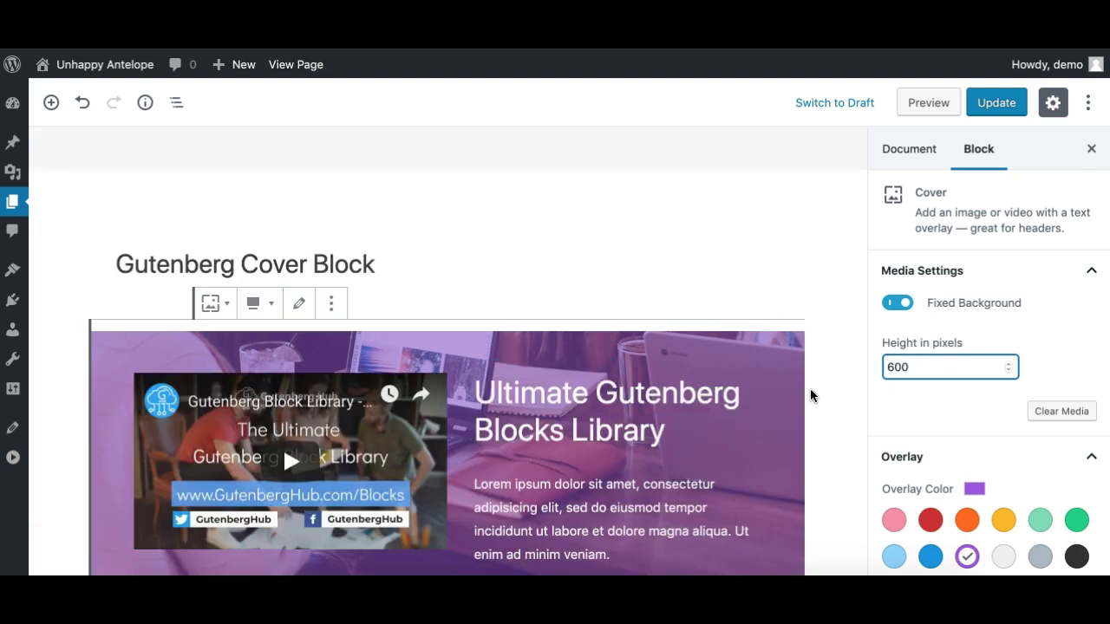
scroll(807, 387, down, 2)
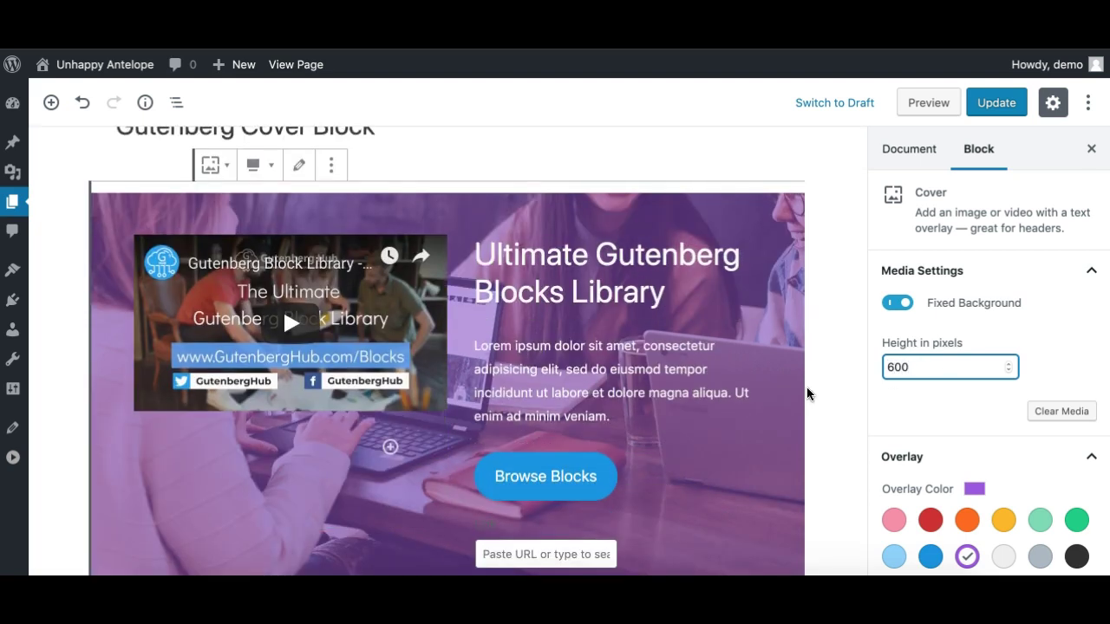
click(997, 103)
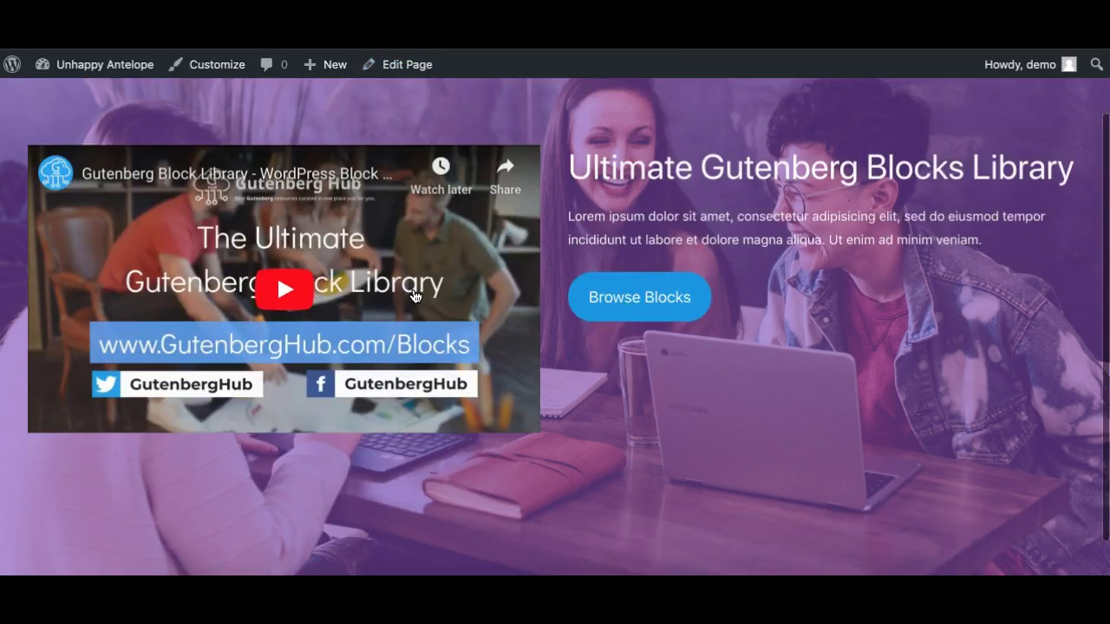
Step: Scroll the live page to inspect the purple hero with its video, heading and button
scroll(507, 213, up, 2)
scroll(507, 213, down, 2)
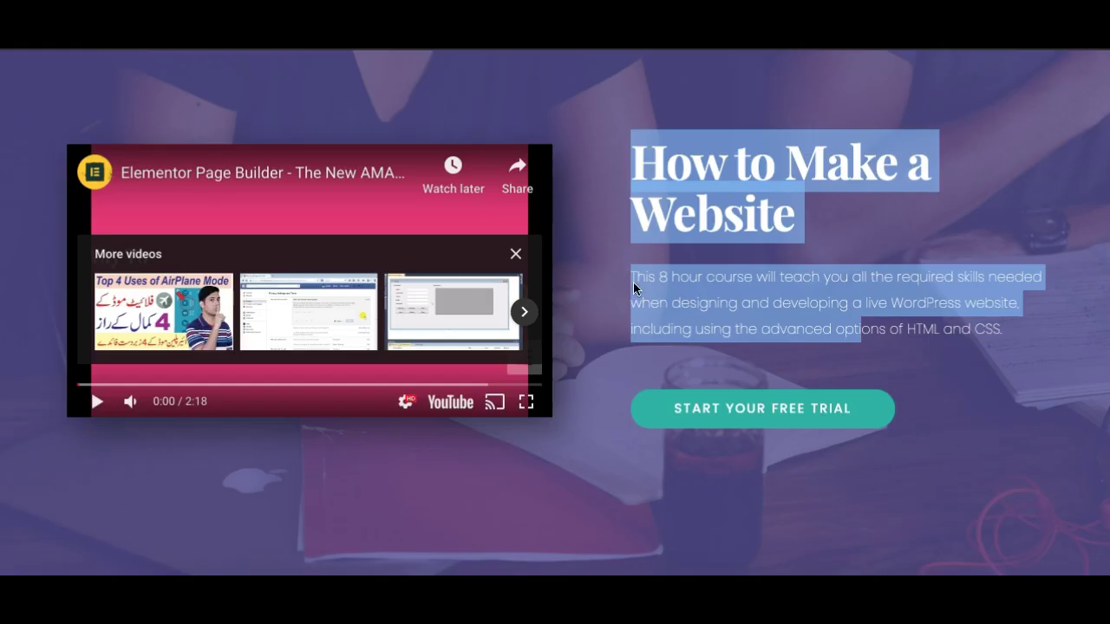
scroll(634, 347, down, 3)
scroll(634, 347, up, 4)
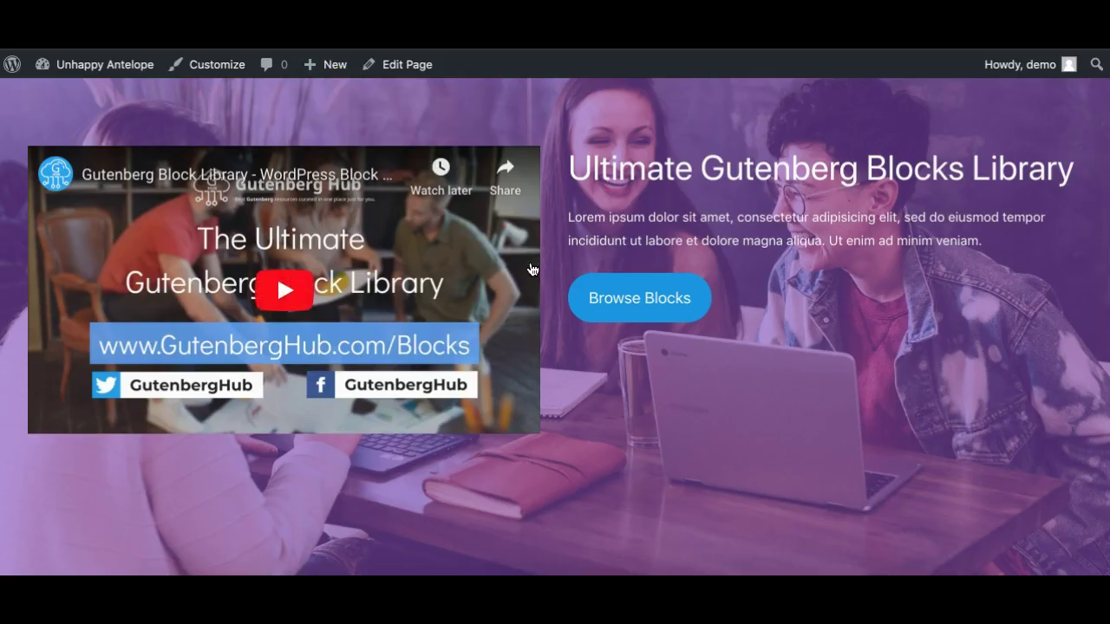
scroll(532, 269, up, 1)
scroll(532, 270, down, 1)
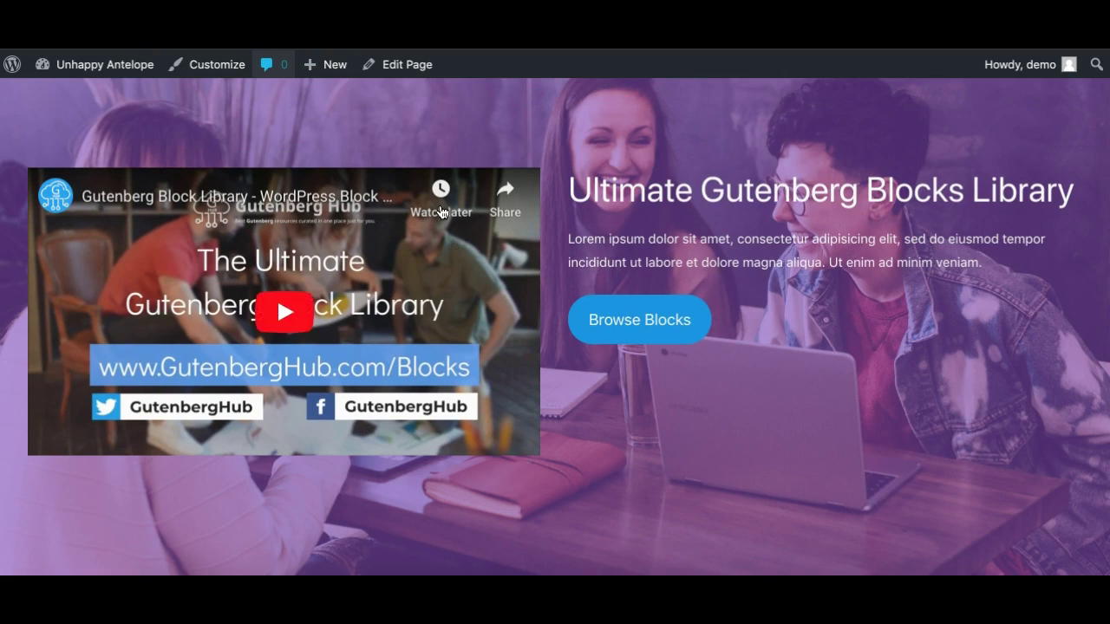
scroll(277, 297, down, 1)
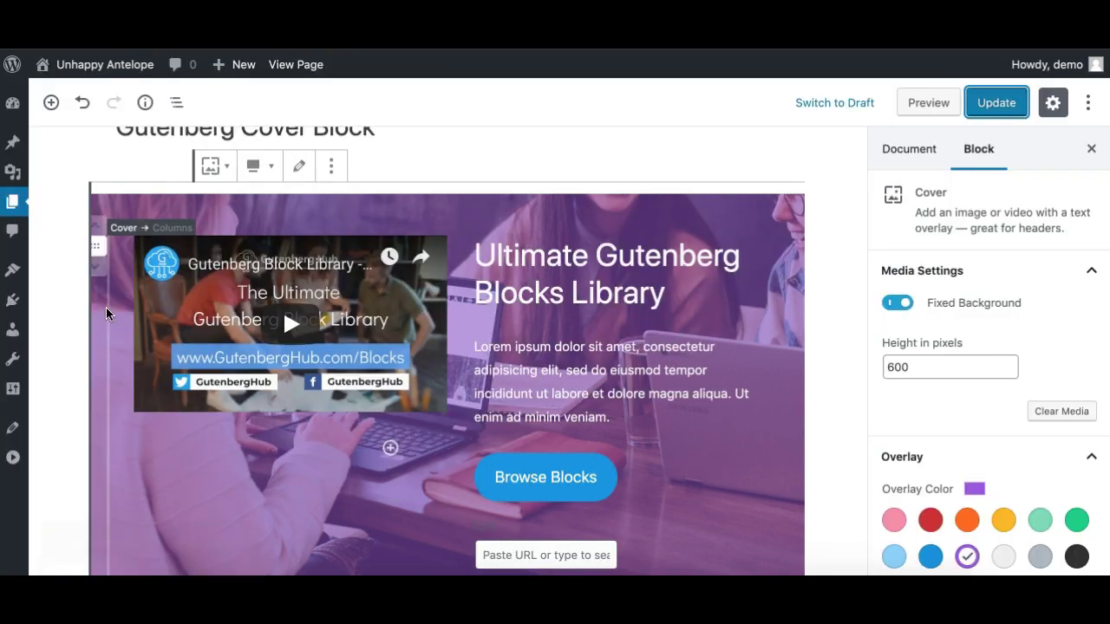
Step: Select the columns, cover and YouTube embed in turn, checking the cover's width alignment choices
click(106, 307)
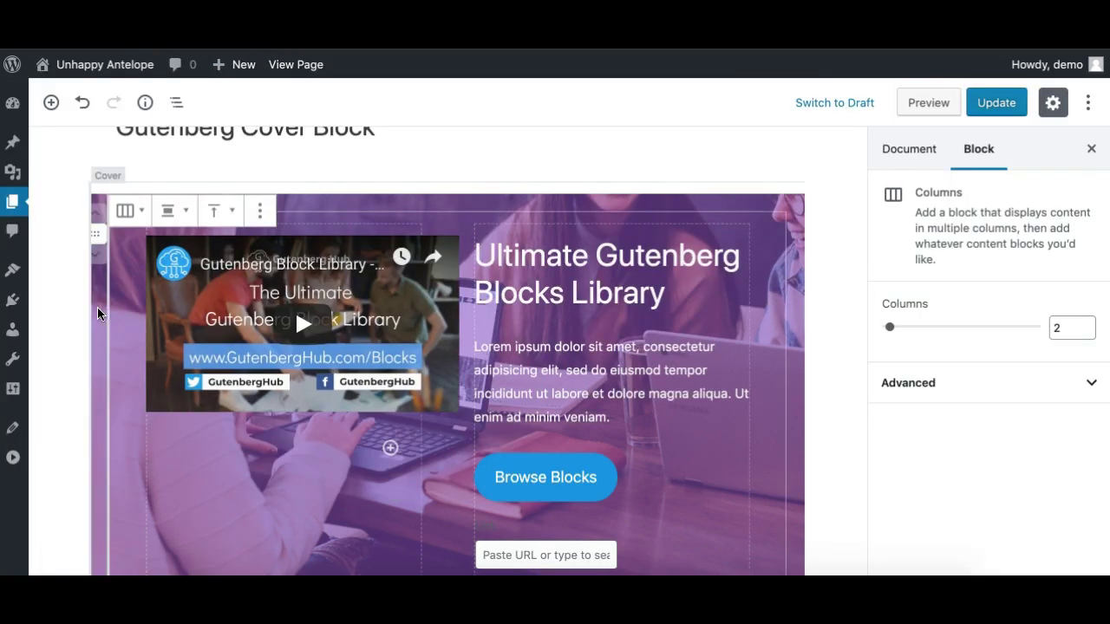
click(94, 307)
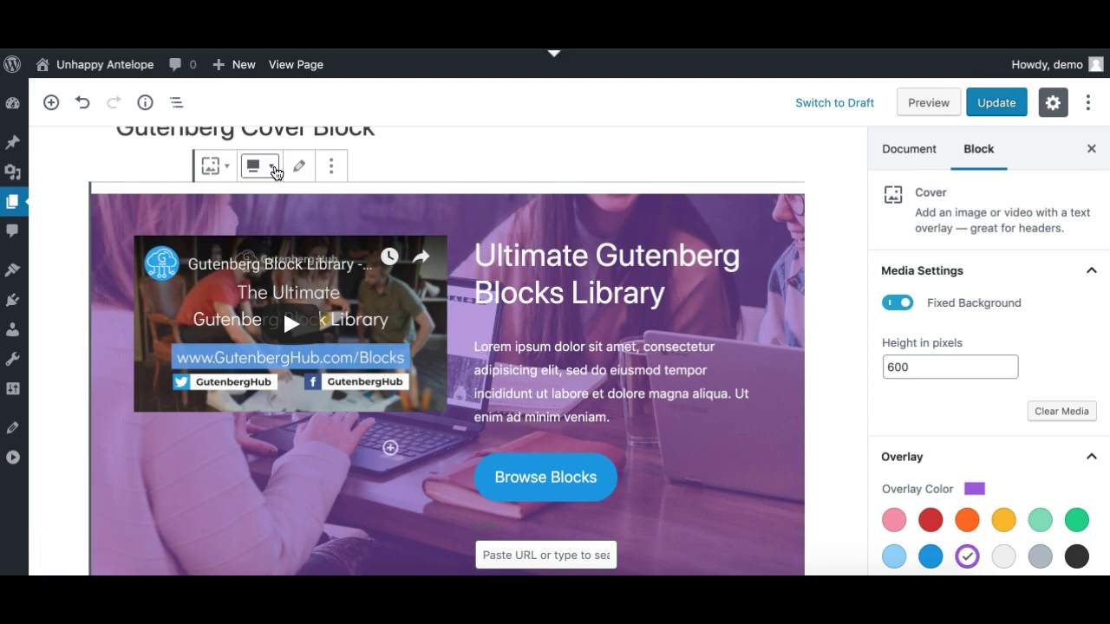
click(273, 166)
click(83, 316)
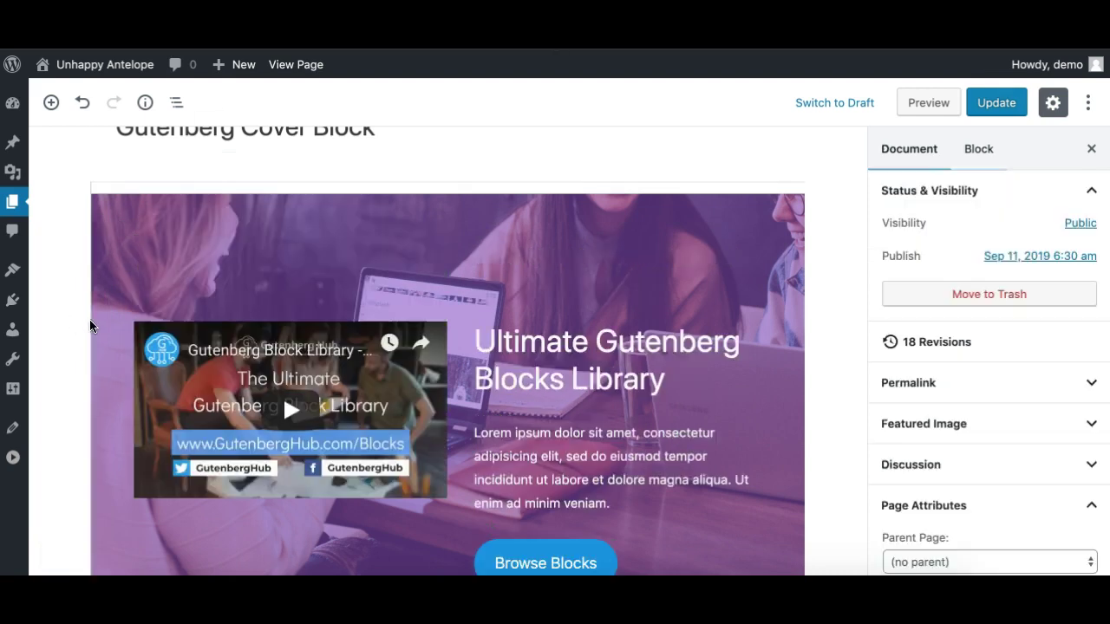
click(120, 397)
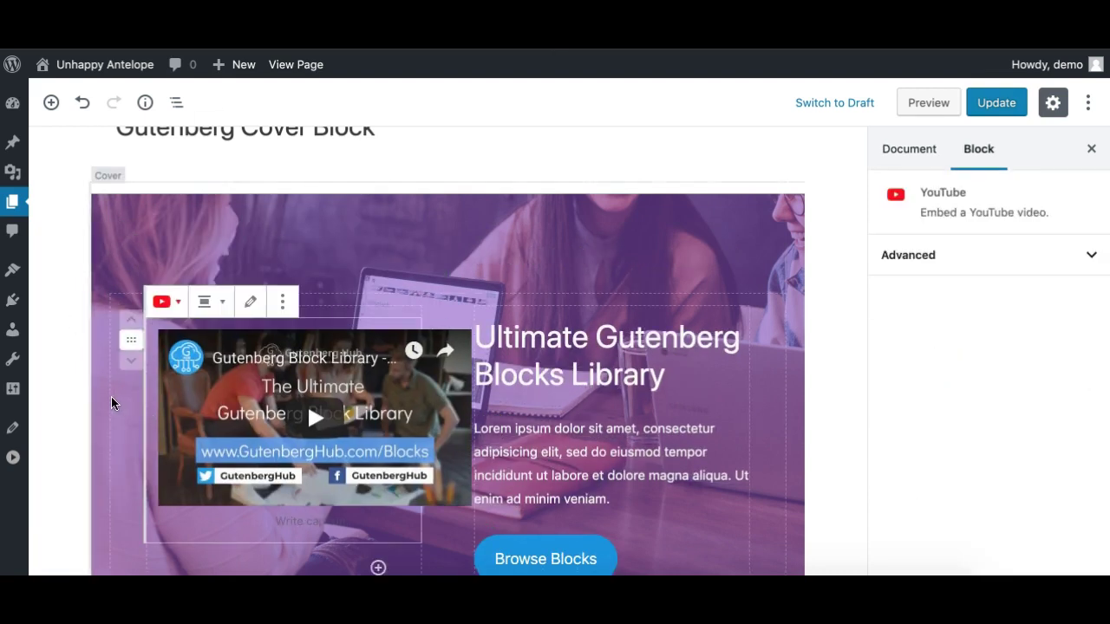
click(111, 404)
Step: Set the Columns block to Vertically Align Middle and update the page
click(176, 102)
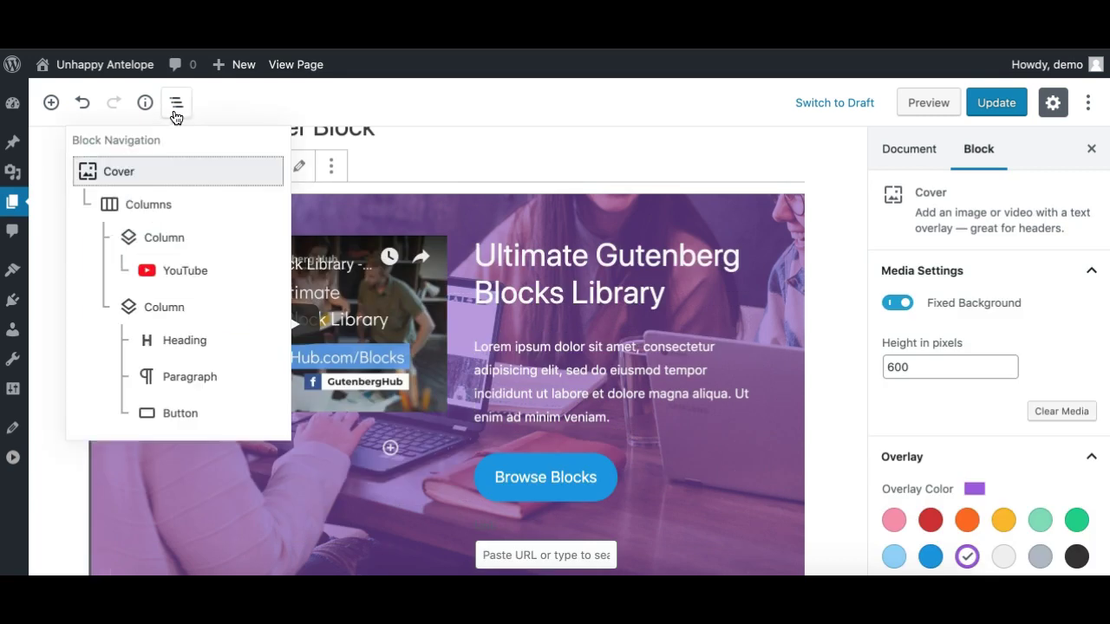
click(142, 214)
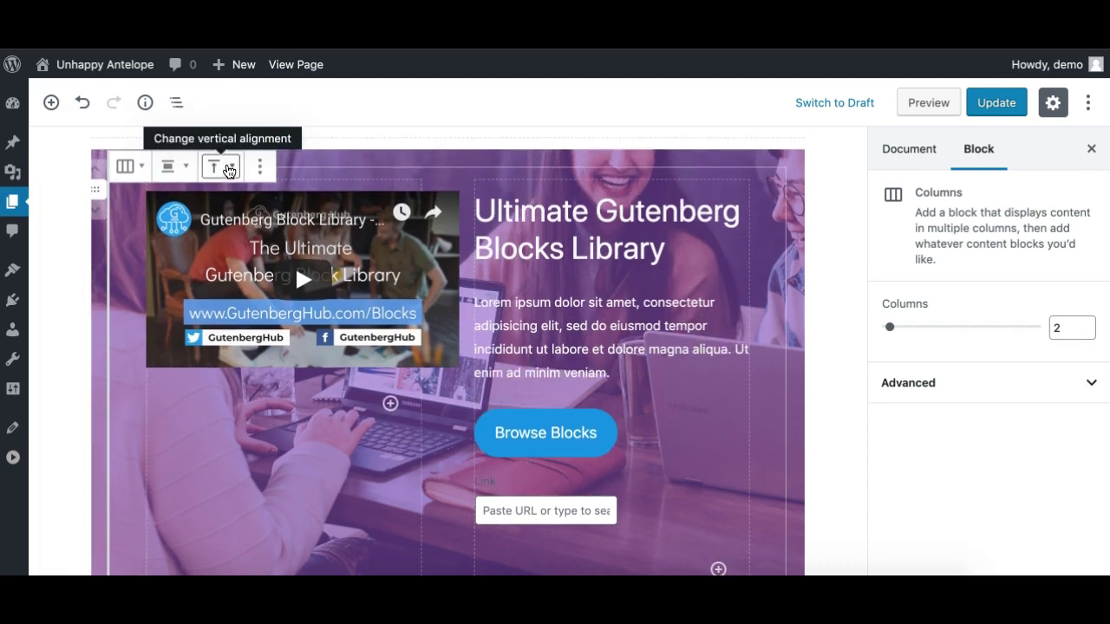
click(229, 169)
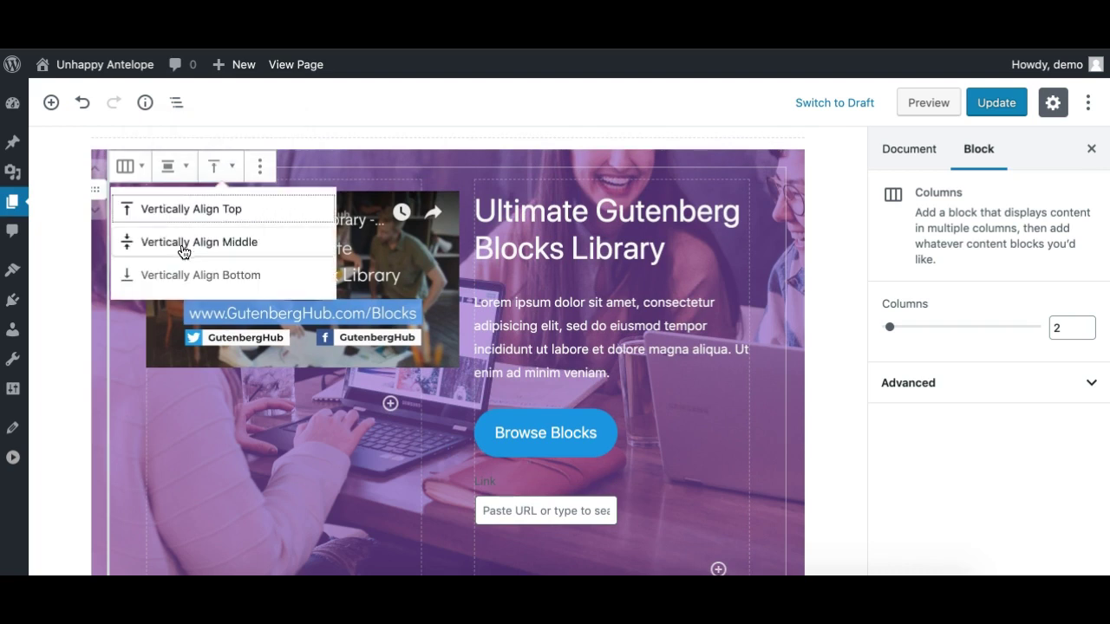
click(182, 246)
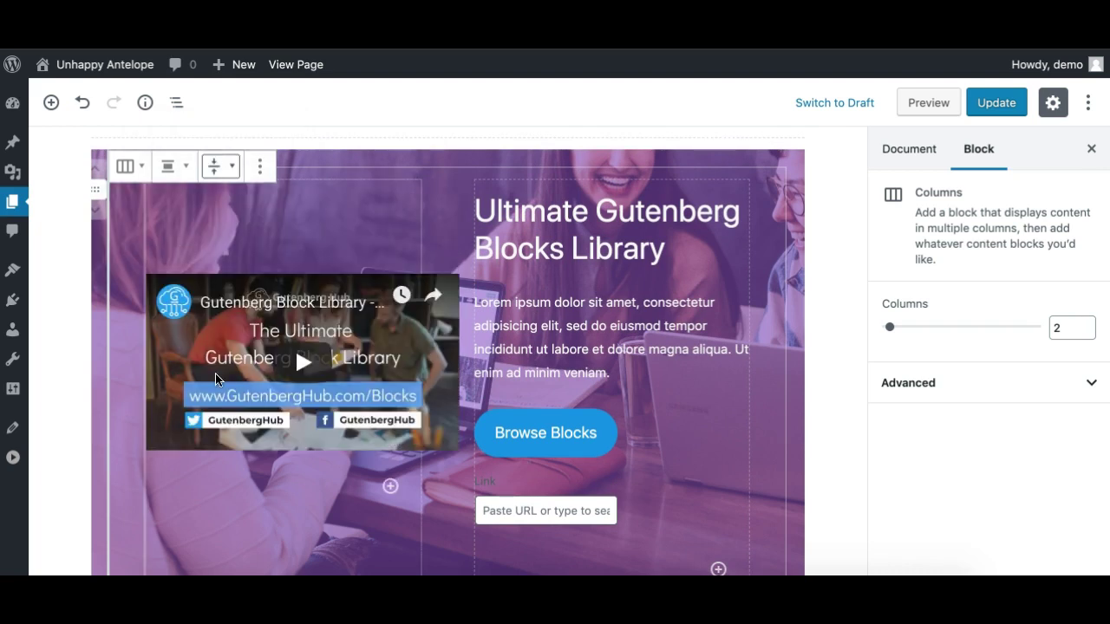
click(997, 102)
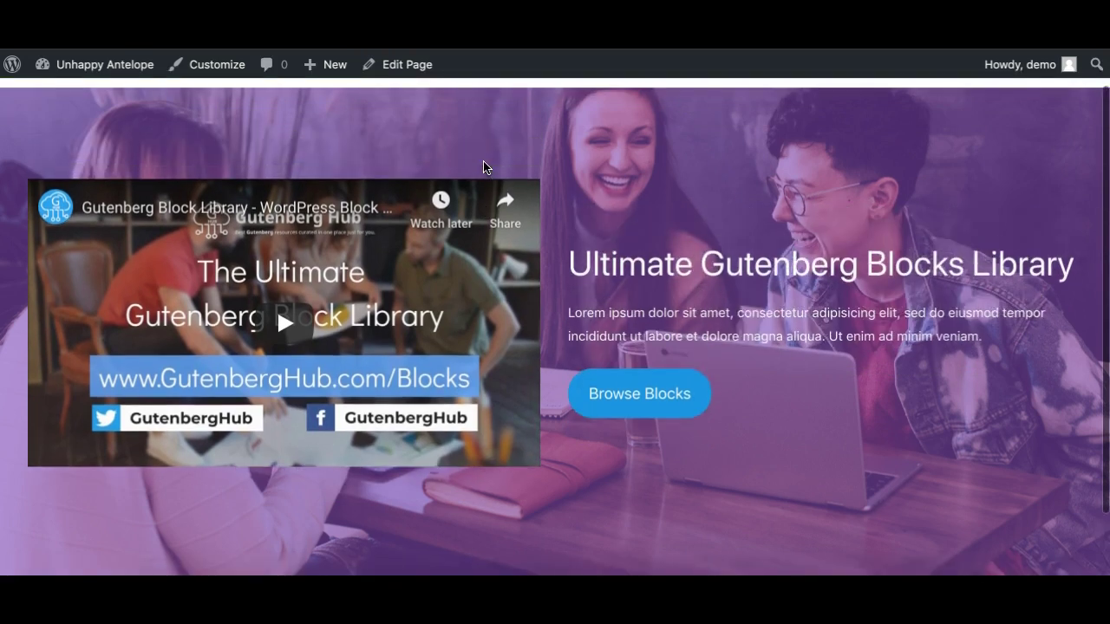
scroll(483, 168, down, 2)
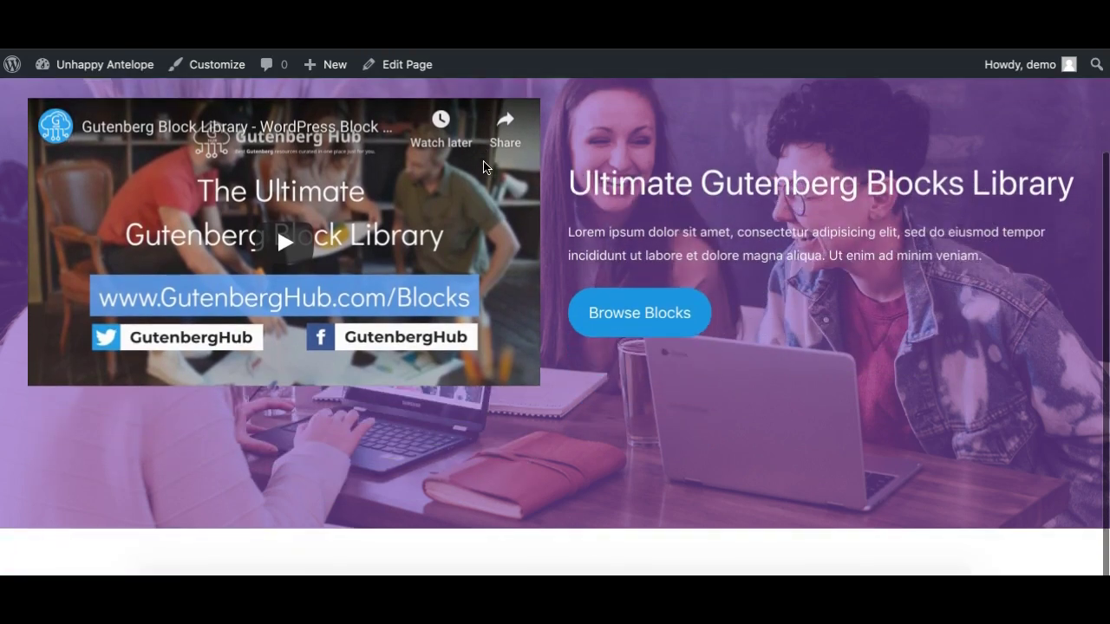
scroll(483, 168, up, 2)
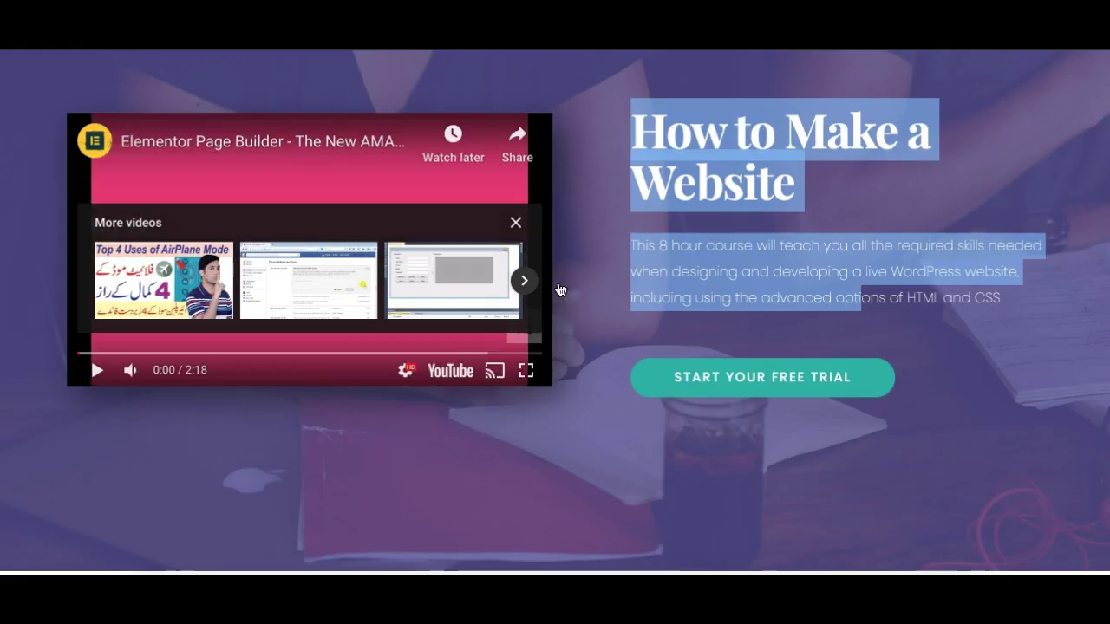
scroll(615, 289, up, 1)
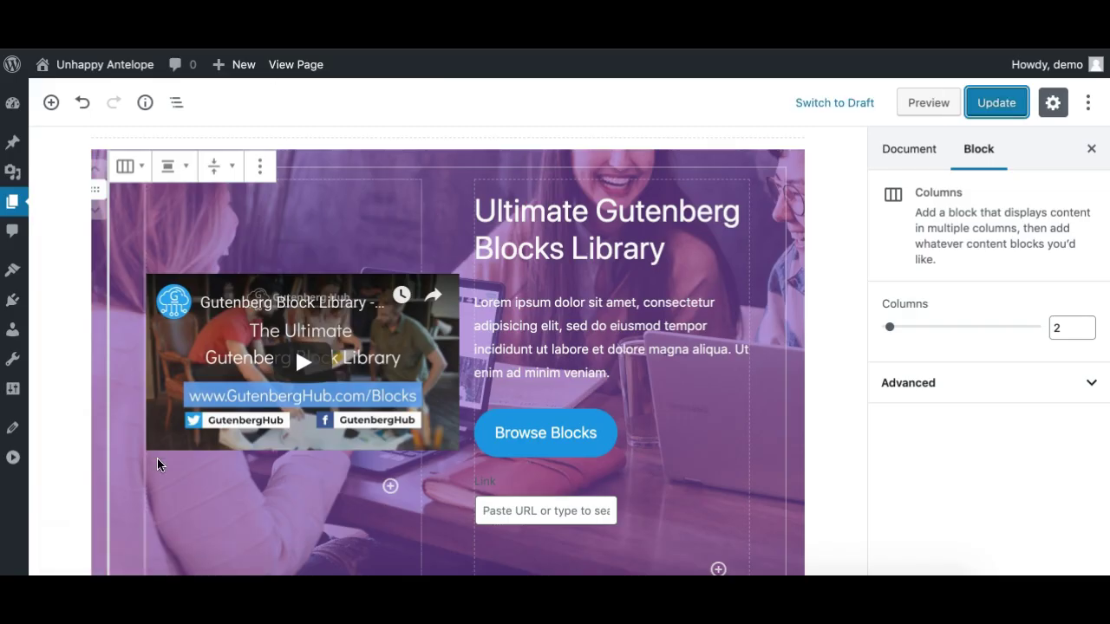
Step: Select the left video column from the block outline and set its width to 58%
click(150, 491)
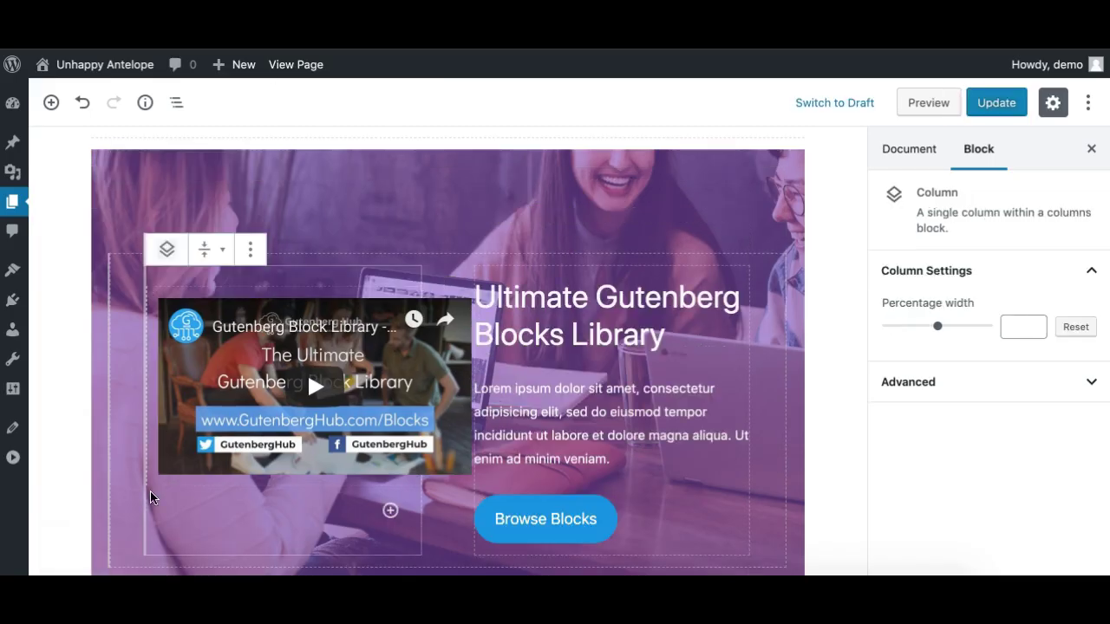
click(128, 415)
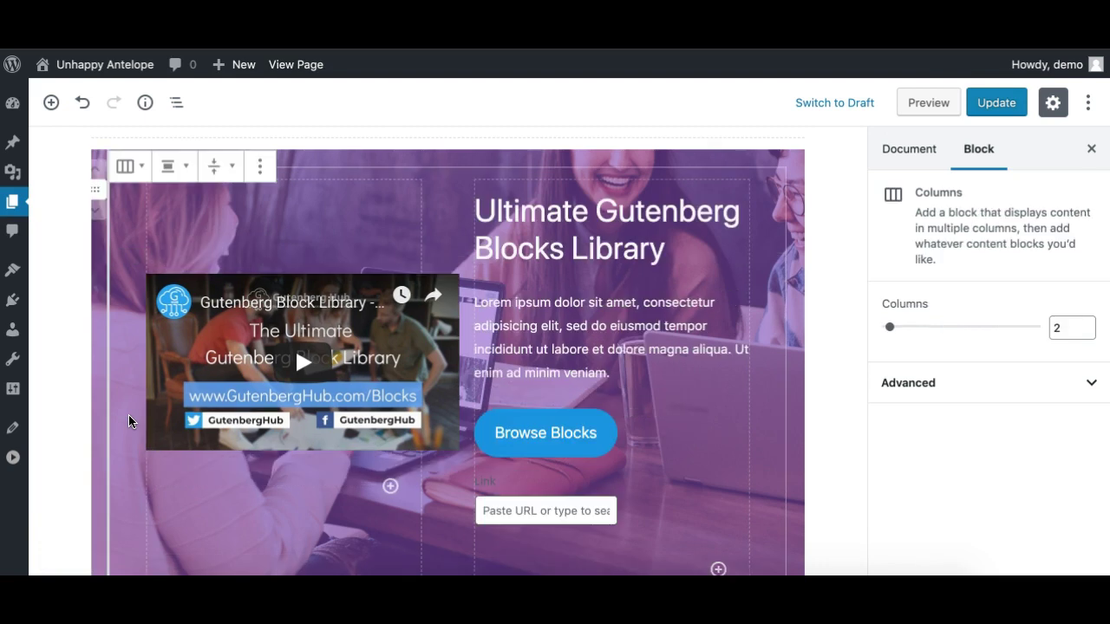
click(162, 232)
click(448, 249)
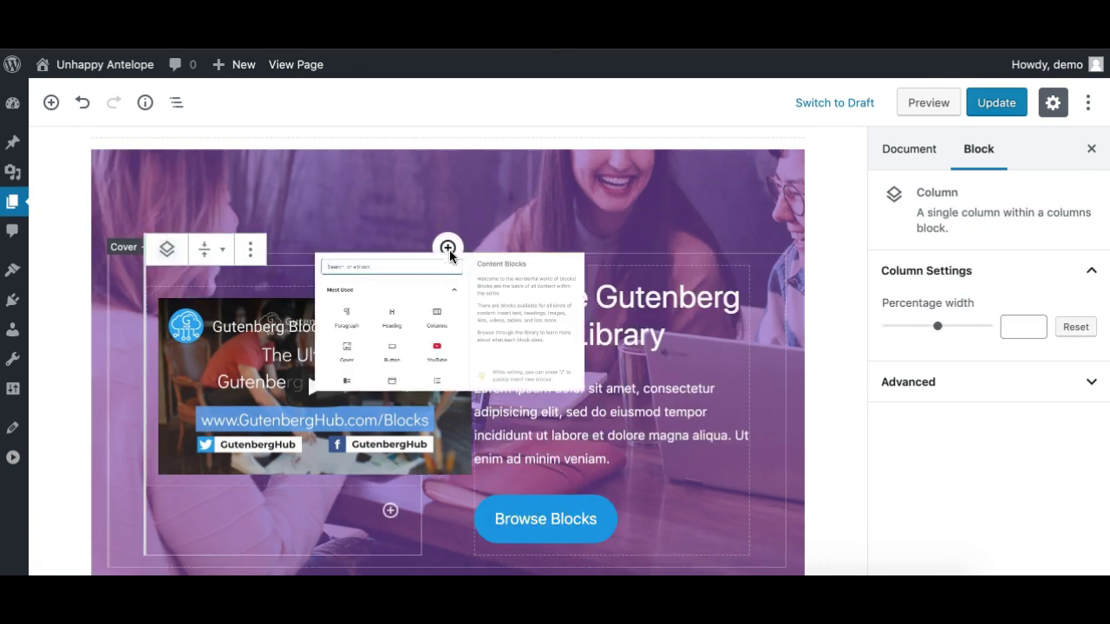
click(216, 226)
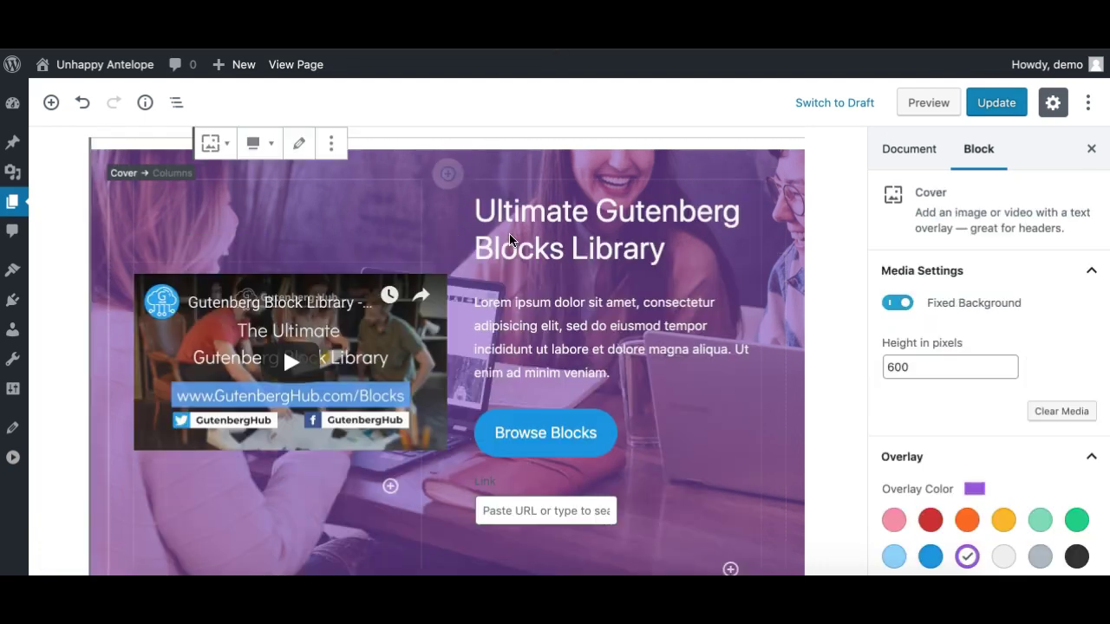
click(124, 227)
click(175, 104)
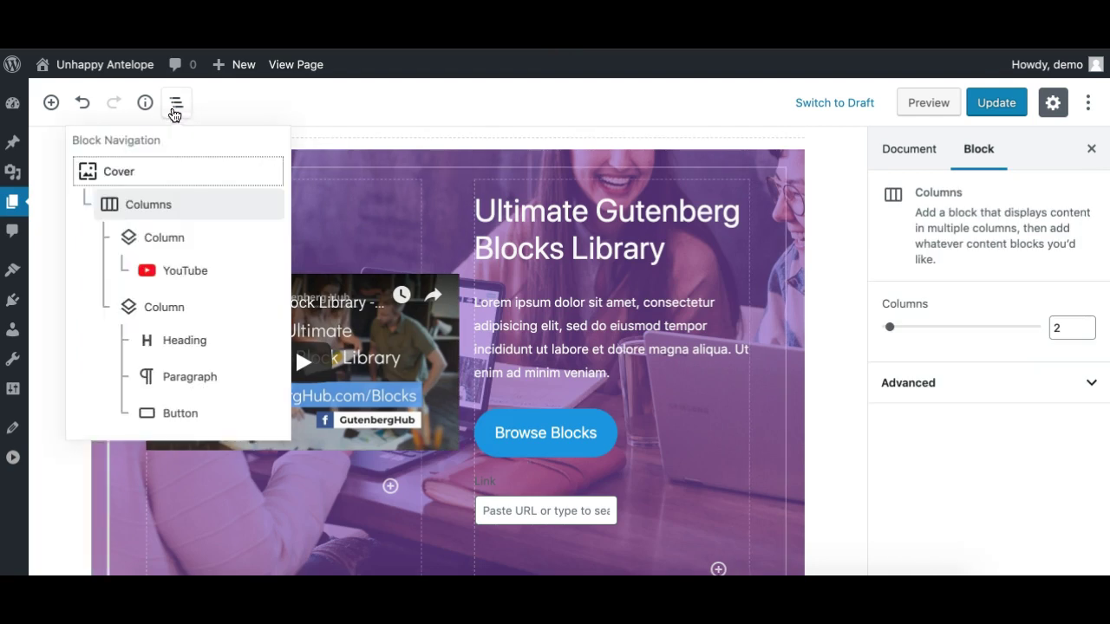
click(359, 251)
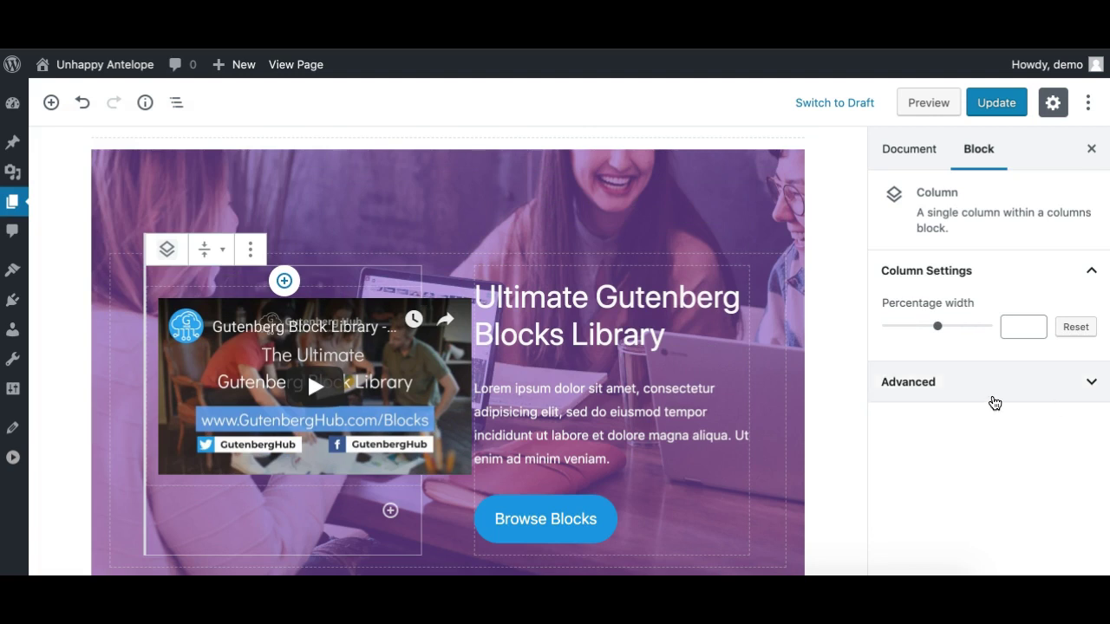
drag(939, 328, 945, 328)
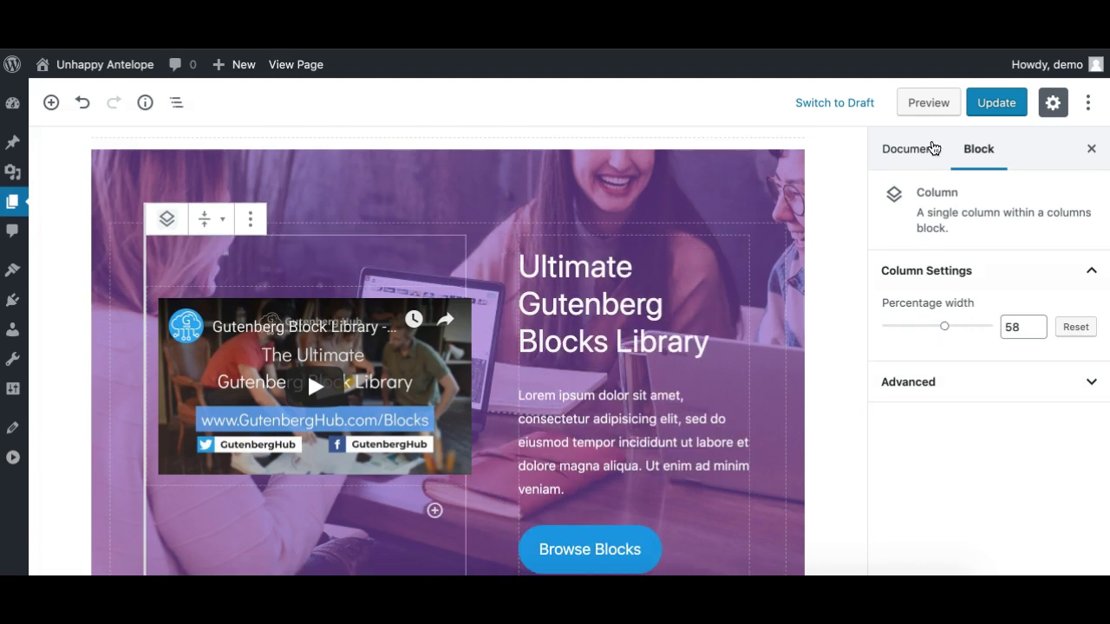
Step: Save the 58% column width and view the published page
click(999, 105)
click(296, 64)
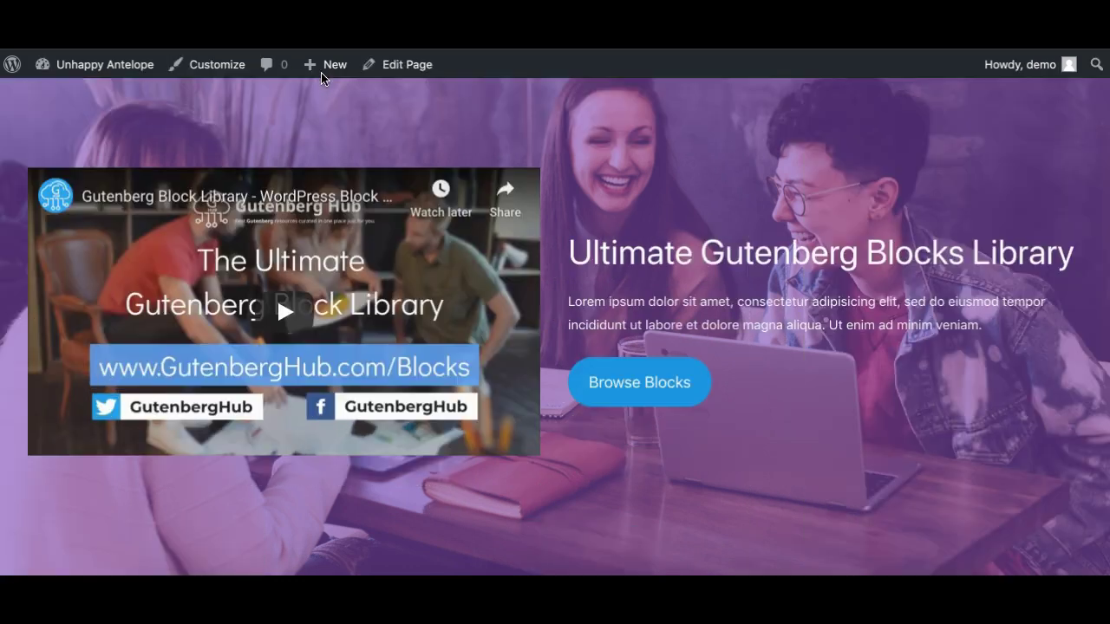
click(324, 80)
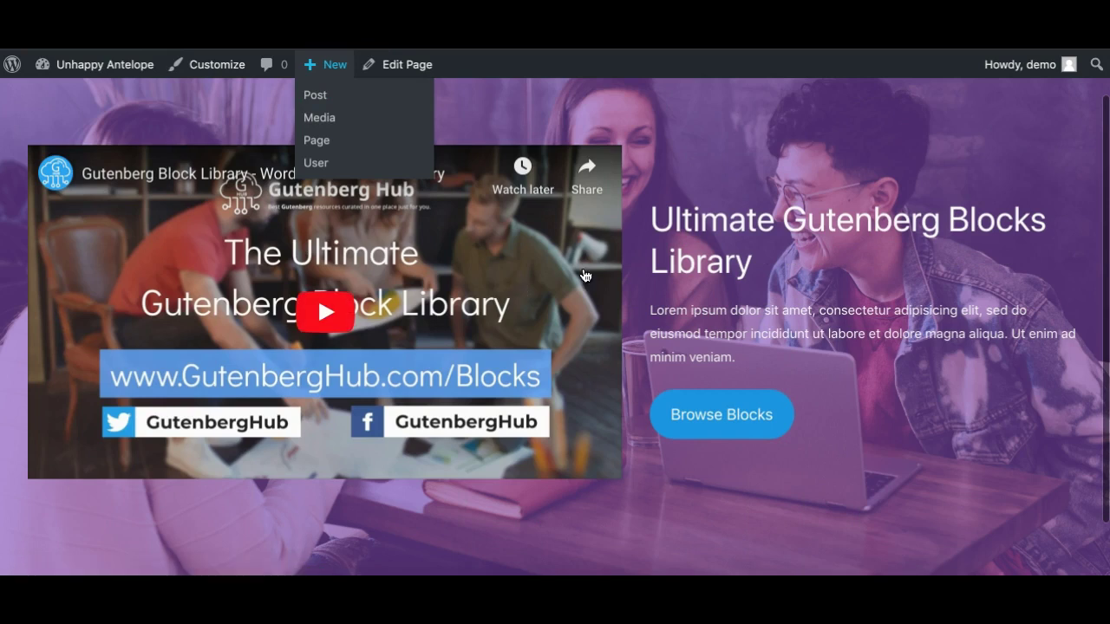
scroll(711, 286, up, 1)
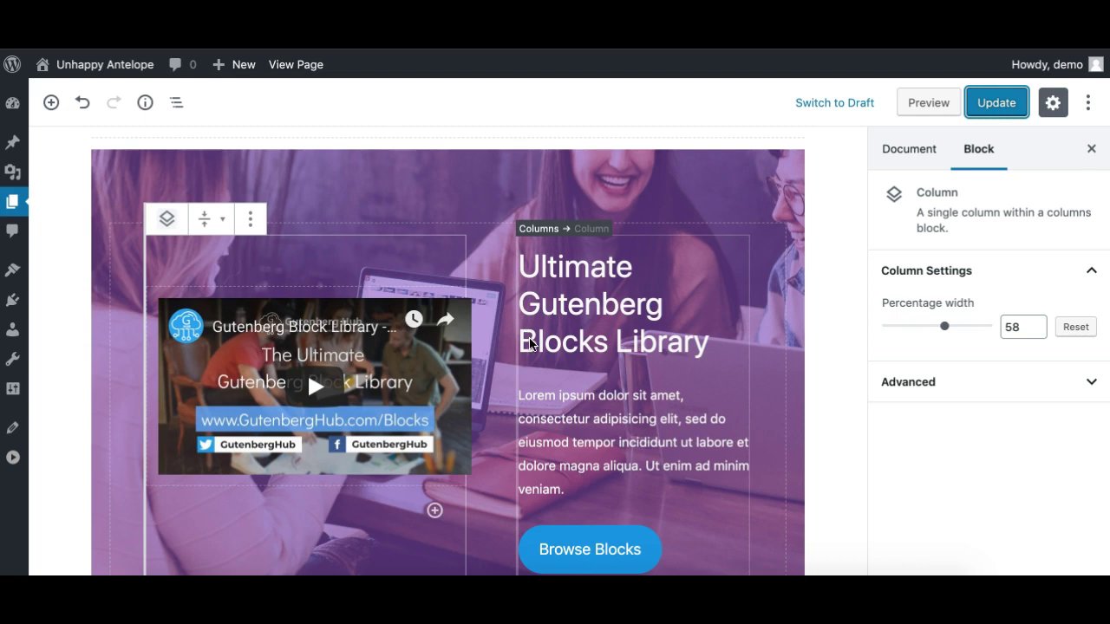
click(51, 102)
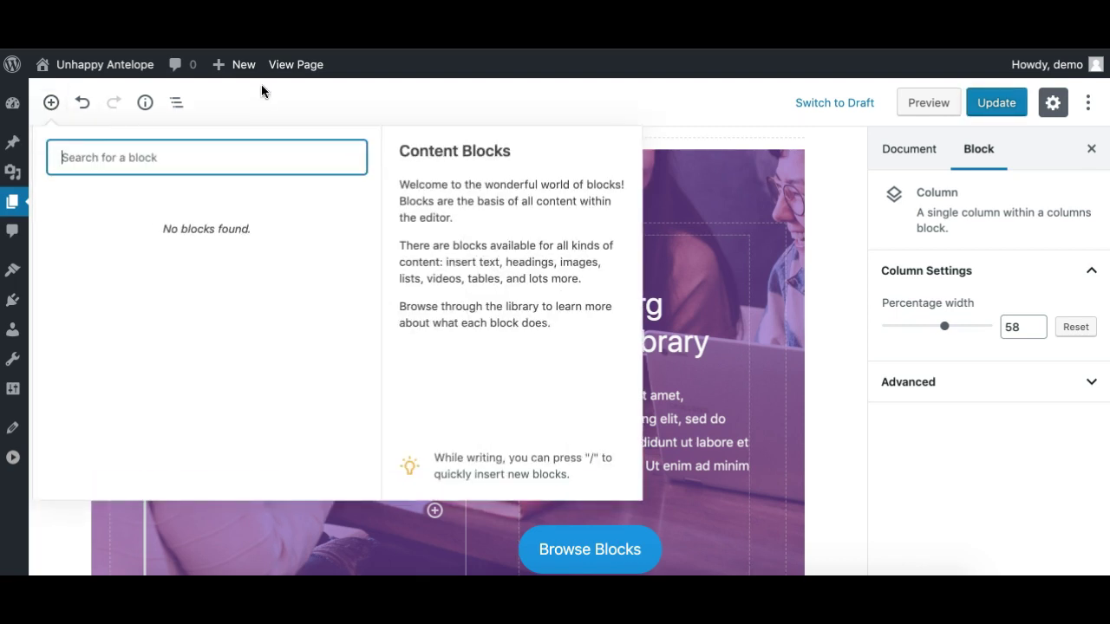
click(322, 99)
scroll(520, 393, down, 1)
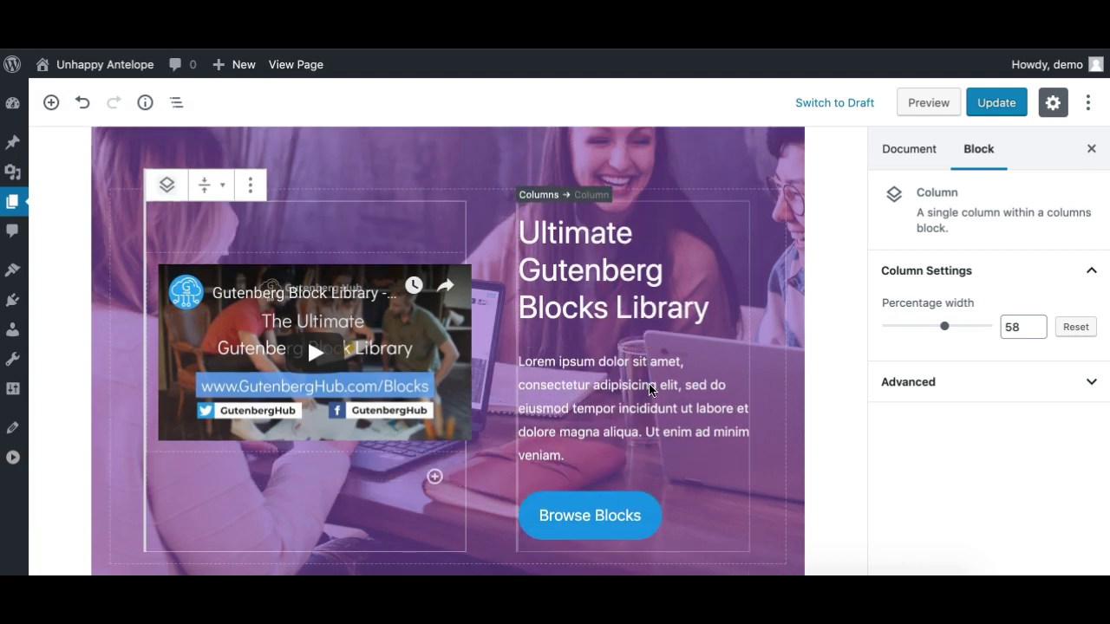
scroll(653, 390, down, 1)
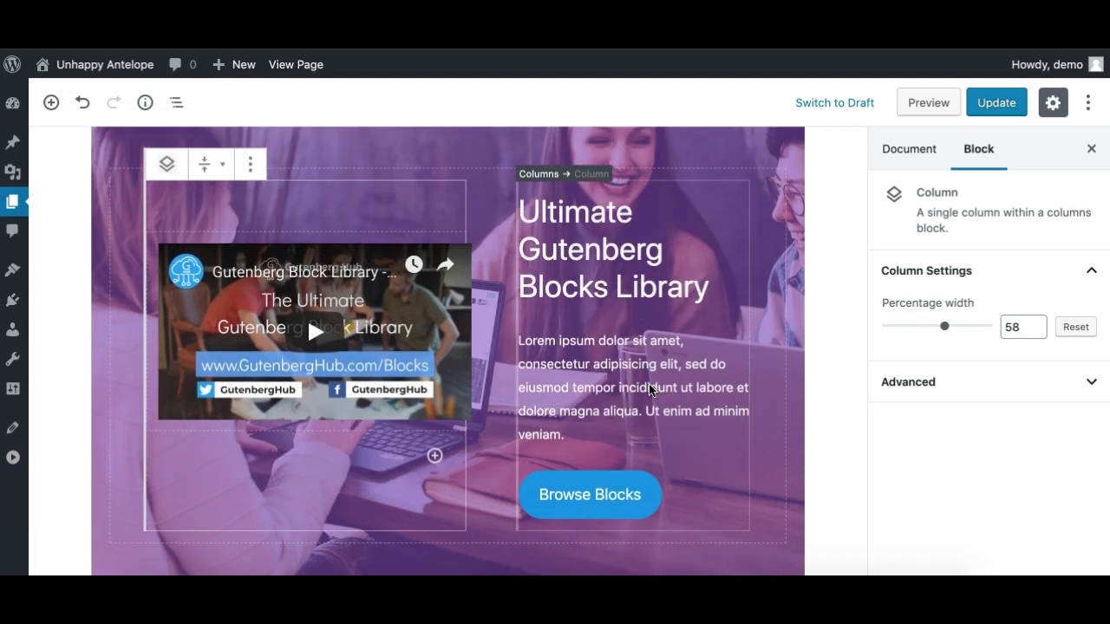